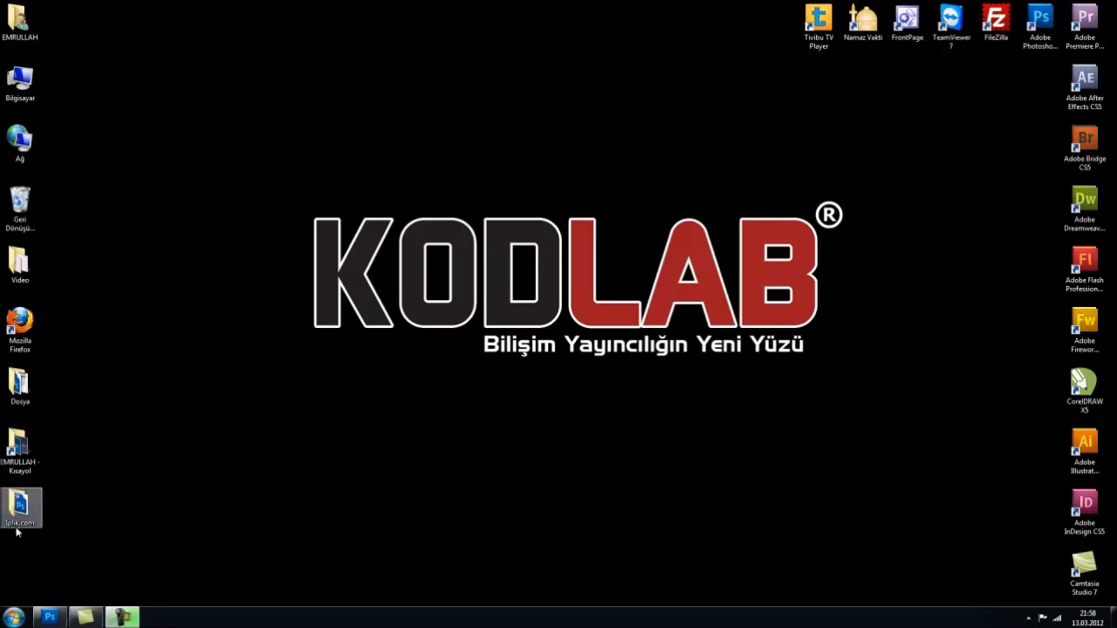
Switch to Photoshop and draw a 3 px radius rounded rectangle bar just below the header, nearly as wide as the page.
click(49, 617)
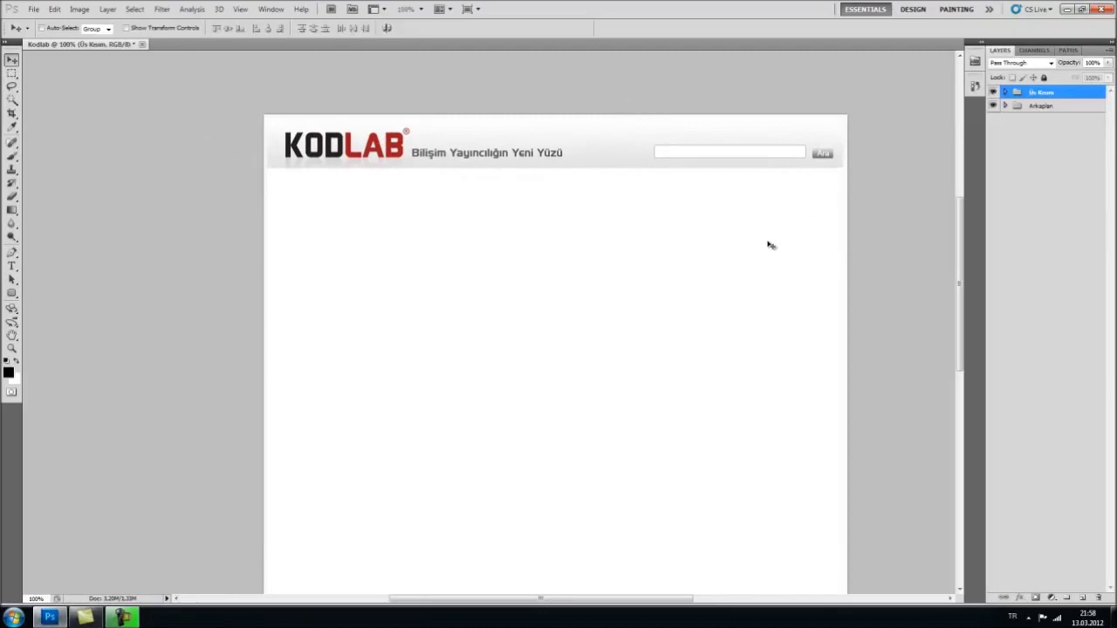
drag(522, 155, 445, 153)
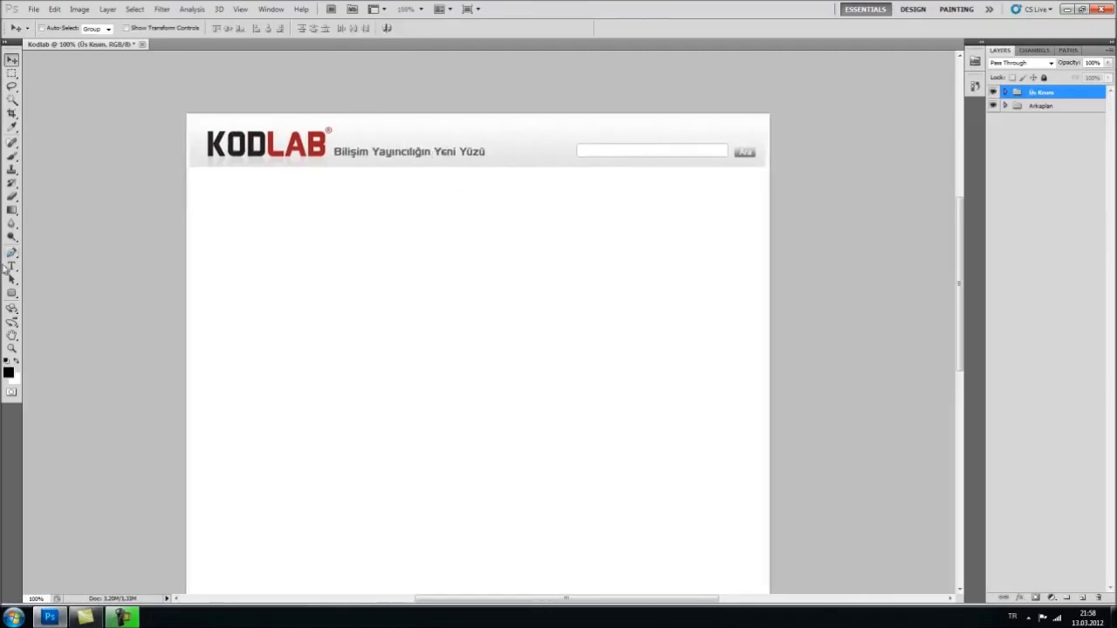
click(10, 293)
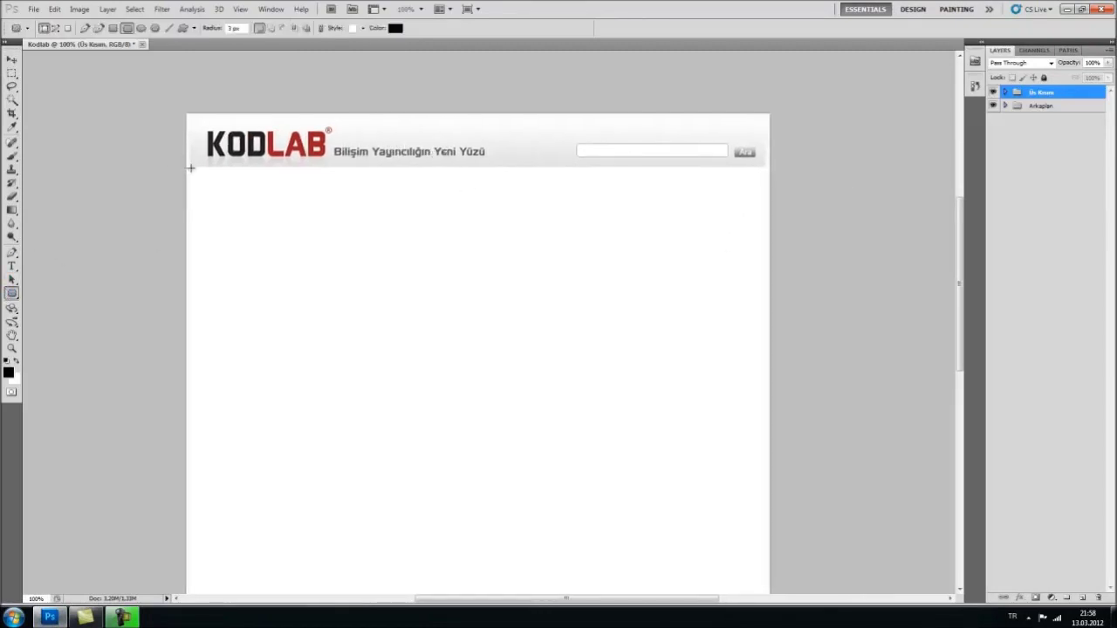
right_click(11, 294)
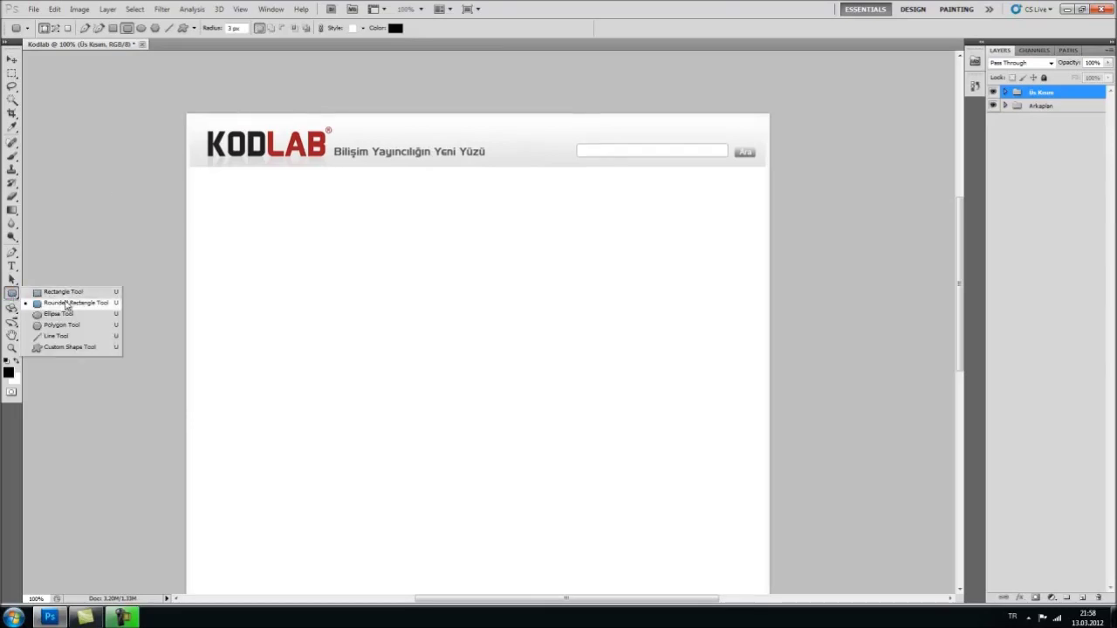
click(61, 303)
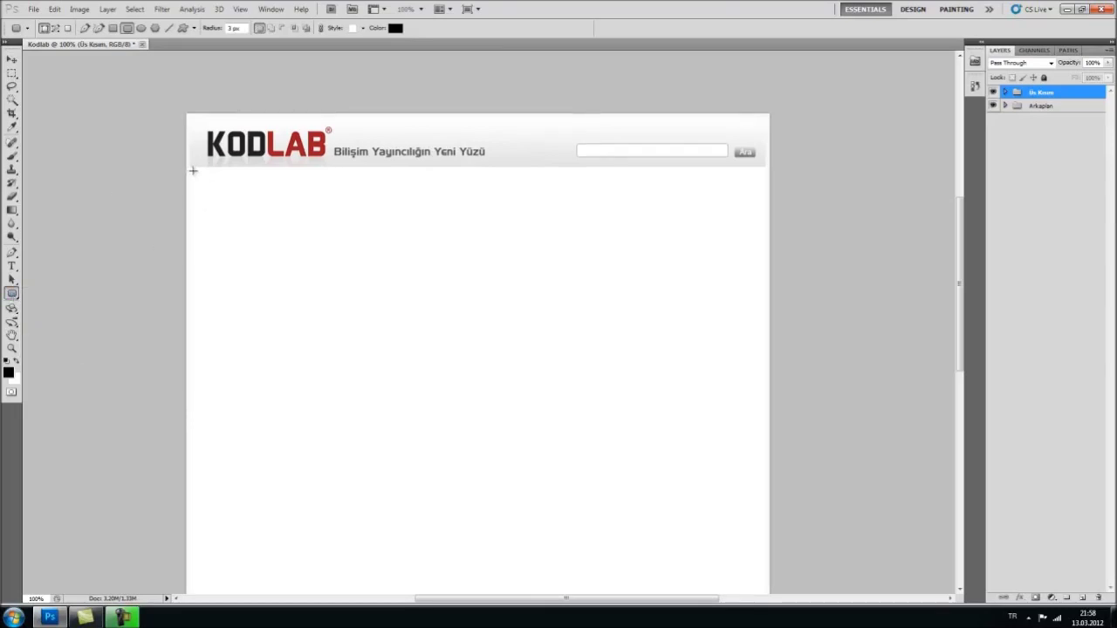
drag(194, 171, 763, 194)
Replace the new bar's existing layer effects with a Gradient Overlay in its blending options.
click(1047, 149)
click(1066, 103)
right_click(1071, 100)
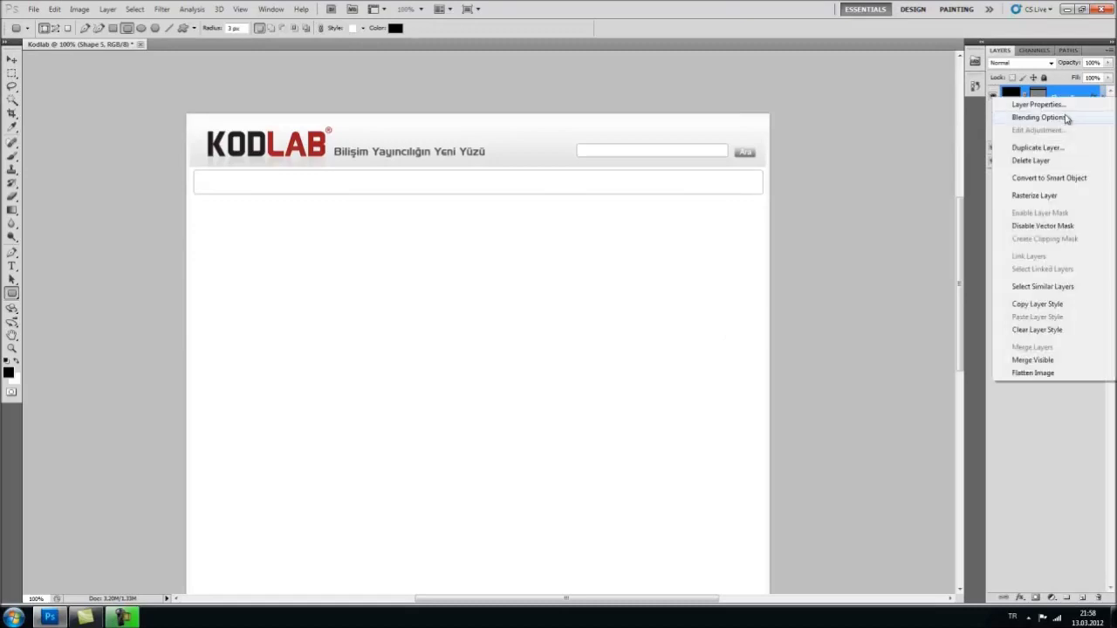
click(1066, 113)
click(600, 316)
click(668, 321)
click(600, 459)
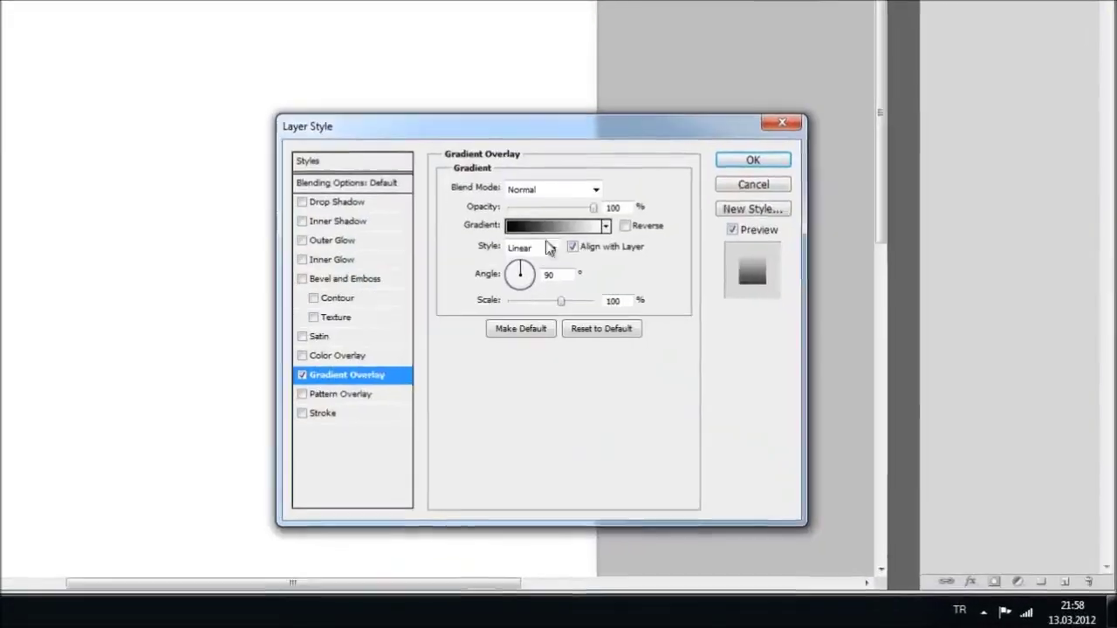
Set the start stop of the bar's overlay gradient to dark red 9e1b23.
click(552, 226)
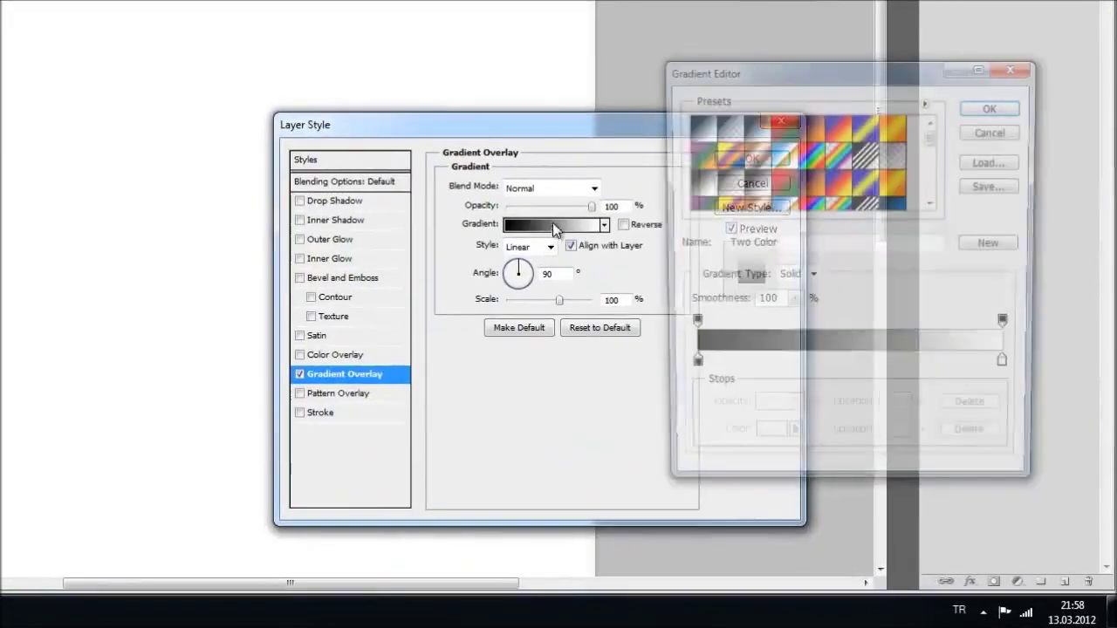
double_click(689, 368)
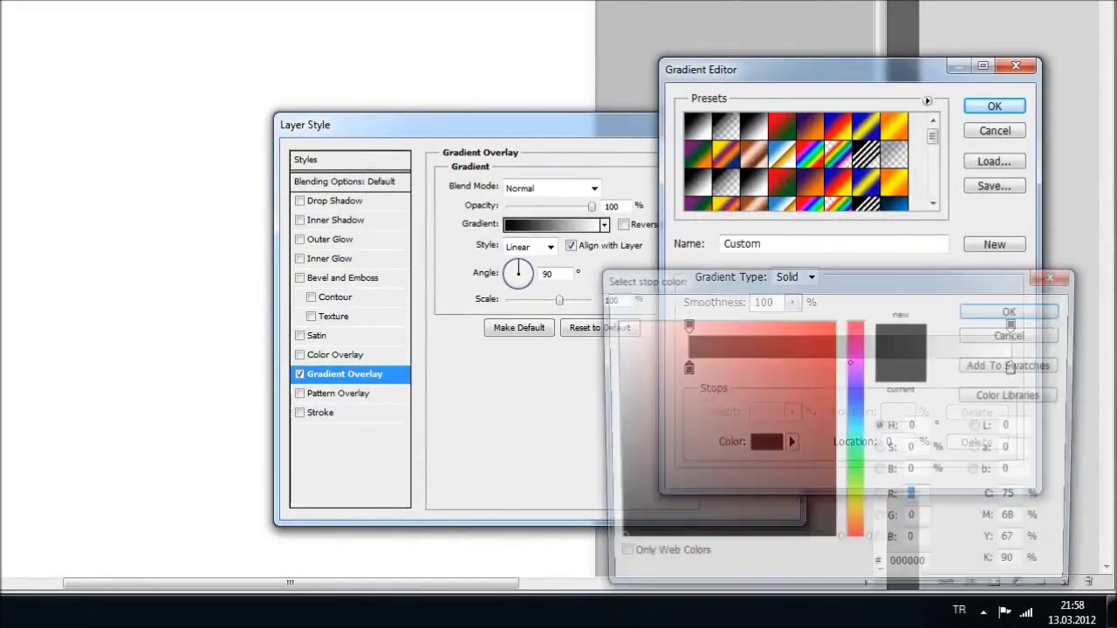
click(790, 414)
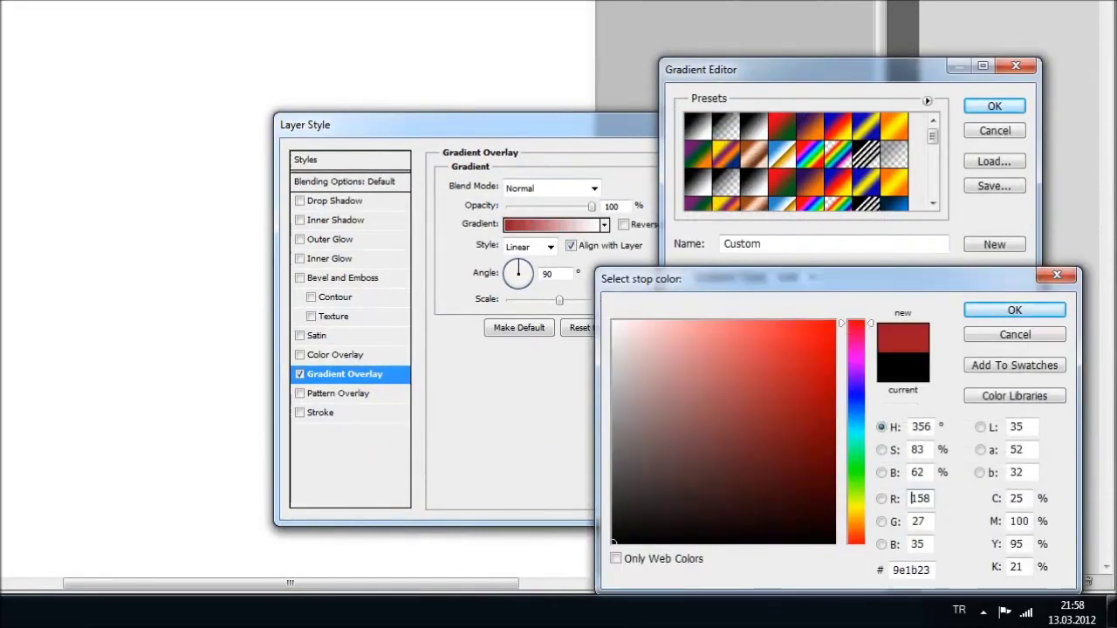
key(Return)
Set the gradient's end stop to the brighter red c01620 and accept the gradient.
double_click(1010, 368)
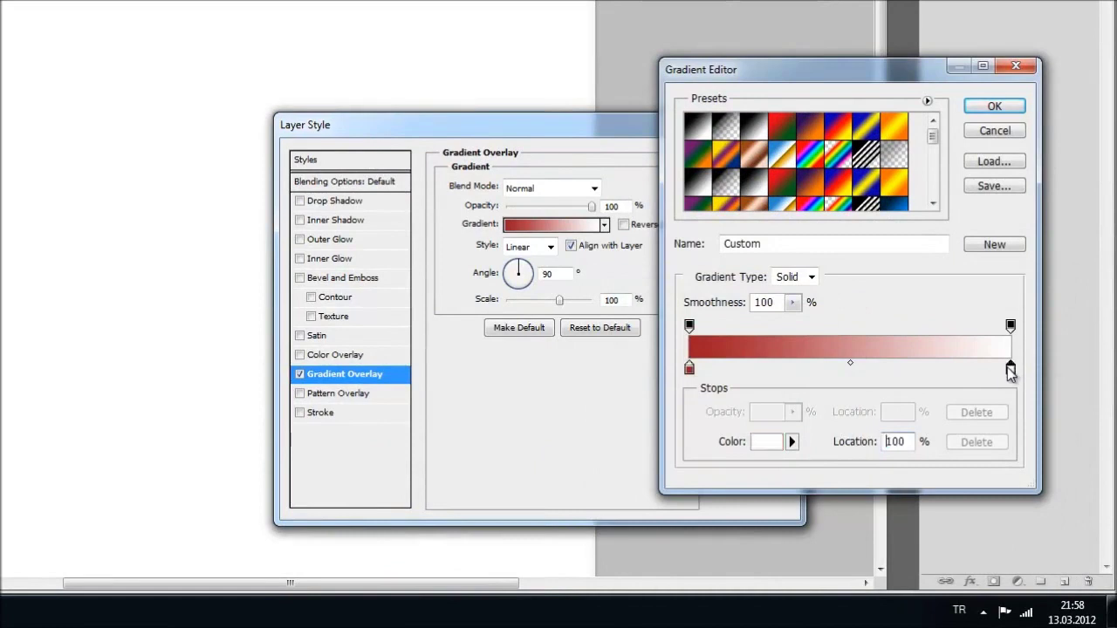
click(796, 406)
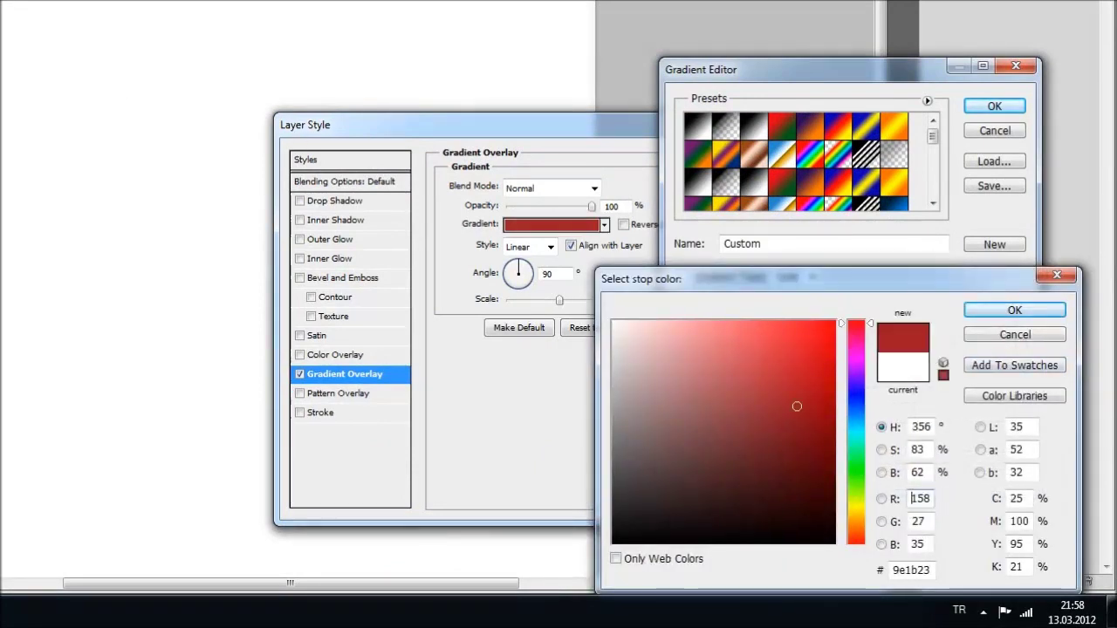
drag(805, 390, 810, 375)
key(Return)
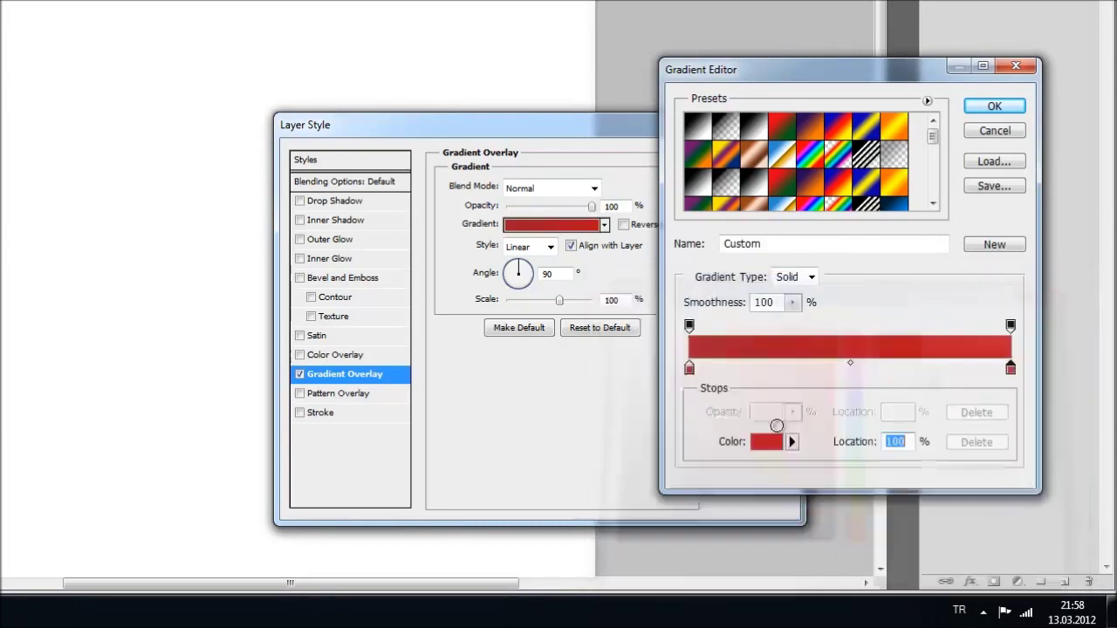
key(Return)
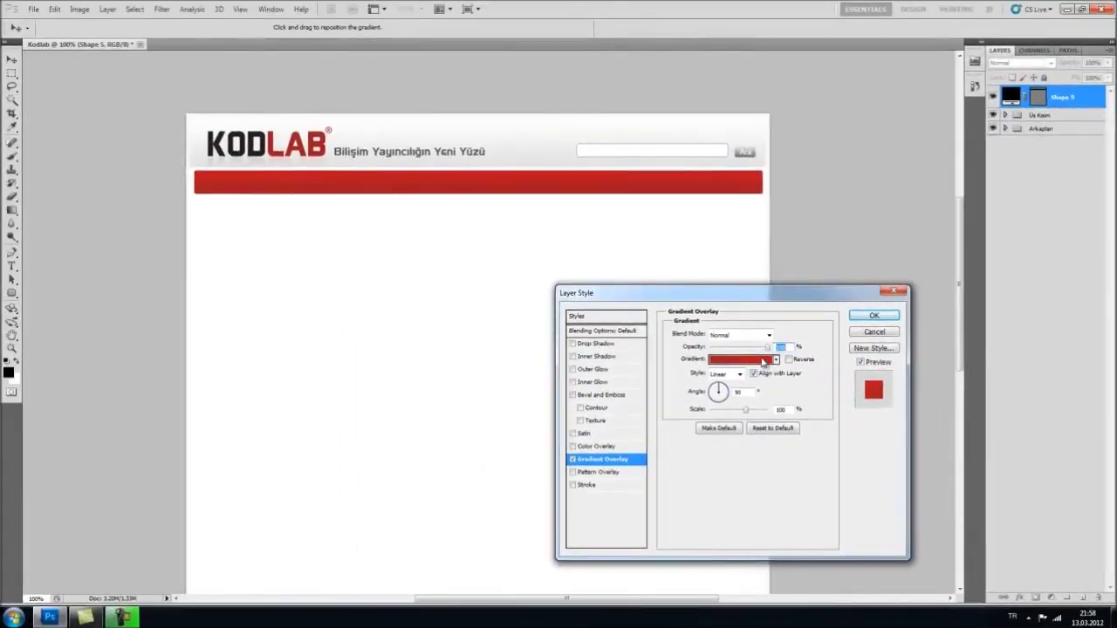
Darken the gradient's end stop to a slightly deeper red and apply the Gradient Overlay to the bar.
click(731, 335)
double_click(1046, 455)
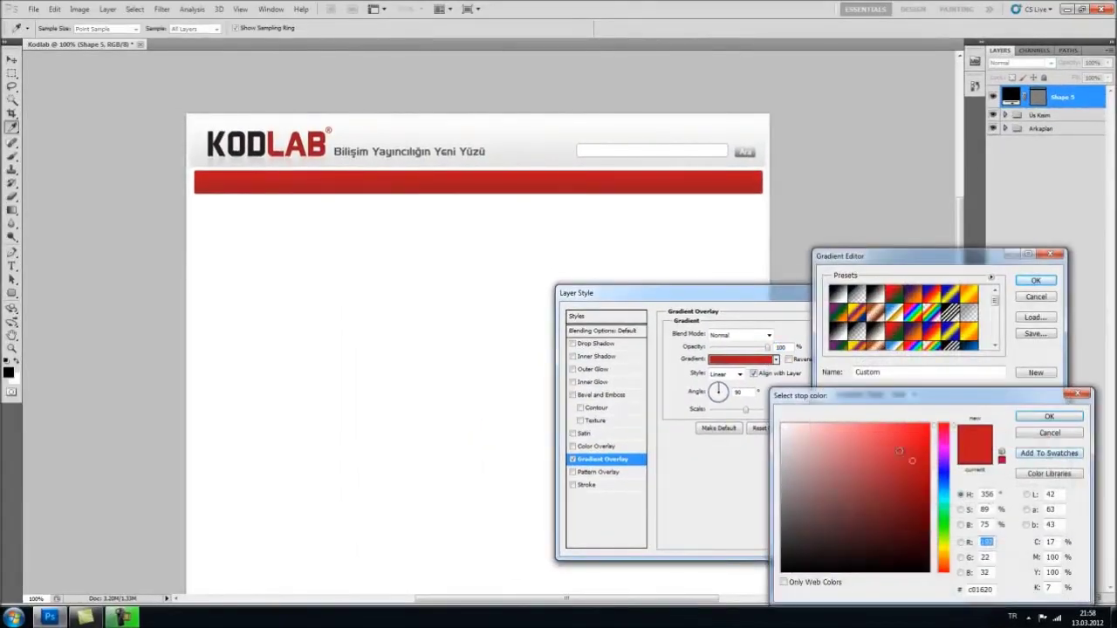
text(172)
key(shift+Up)
key(Return)
key(Return)
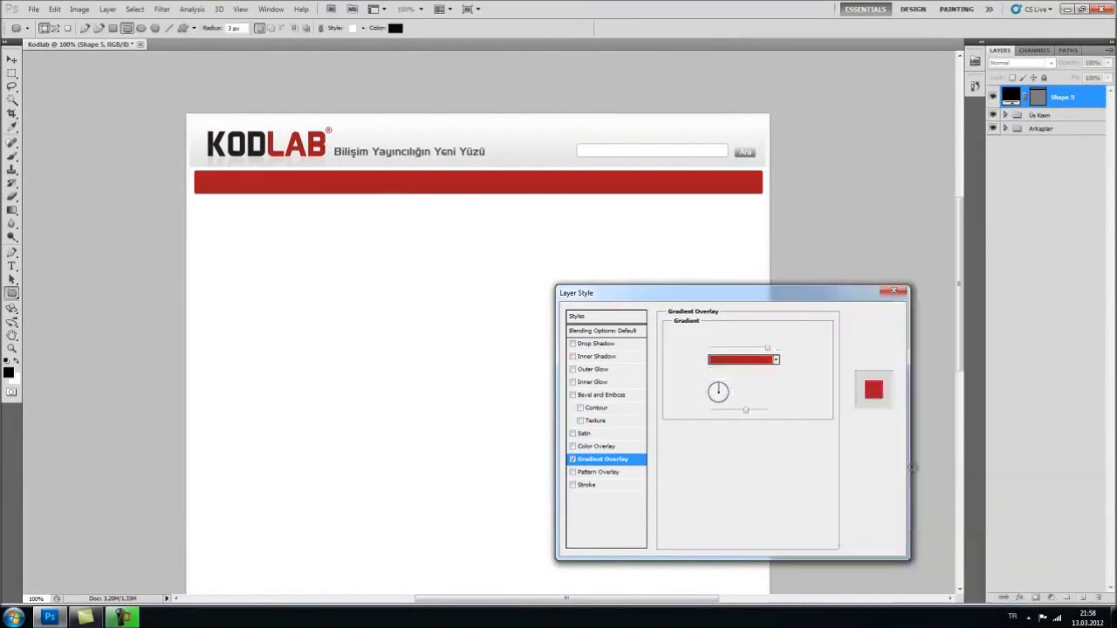
key(Return)
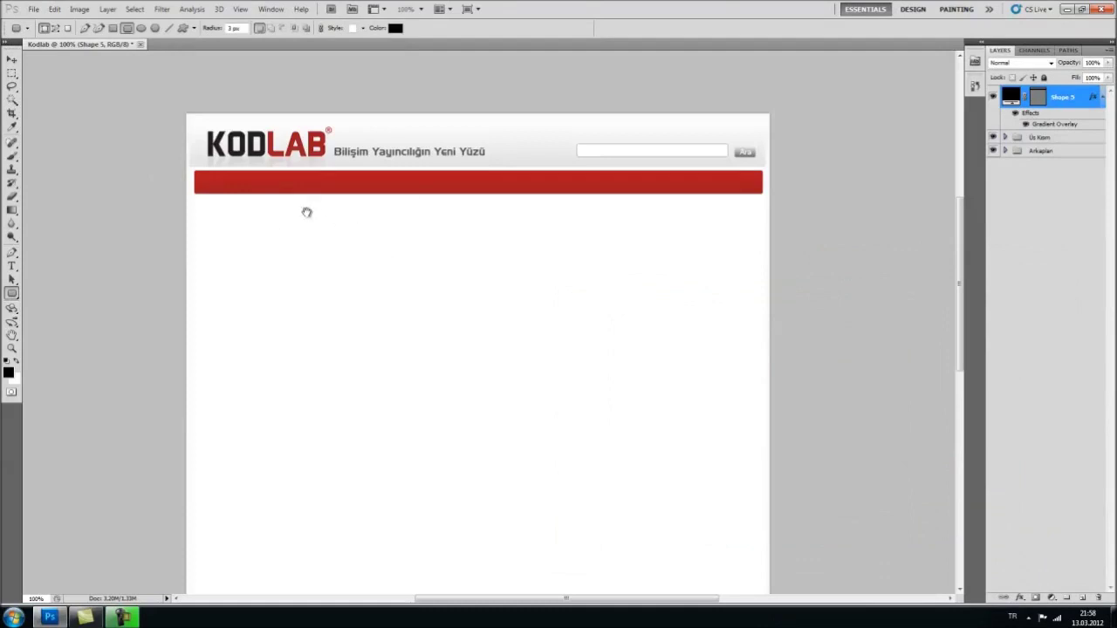
Write Anasayfa, Hakkımızda, Satın Al, Kitaplar, Yakında, Yeni Ürünler and Son çıkanlar without gaps on the red bar in 13 pt Arial.
click(12, 265)
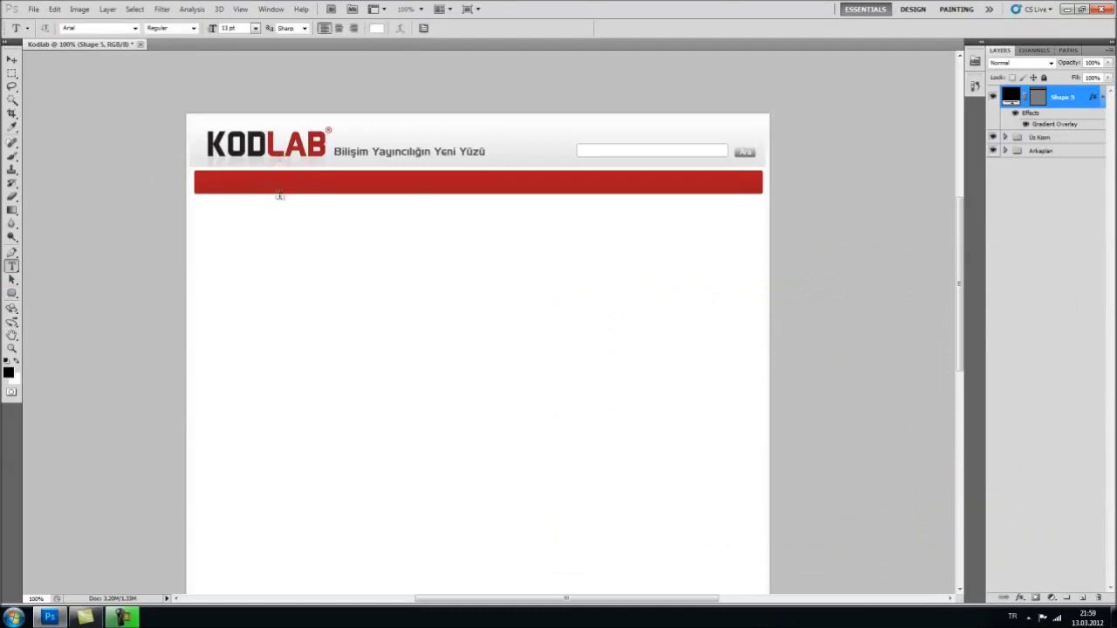
click(205, 181)
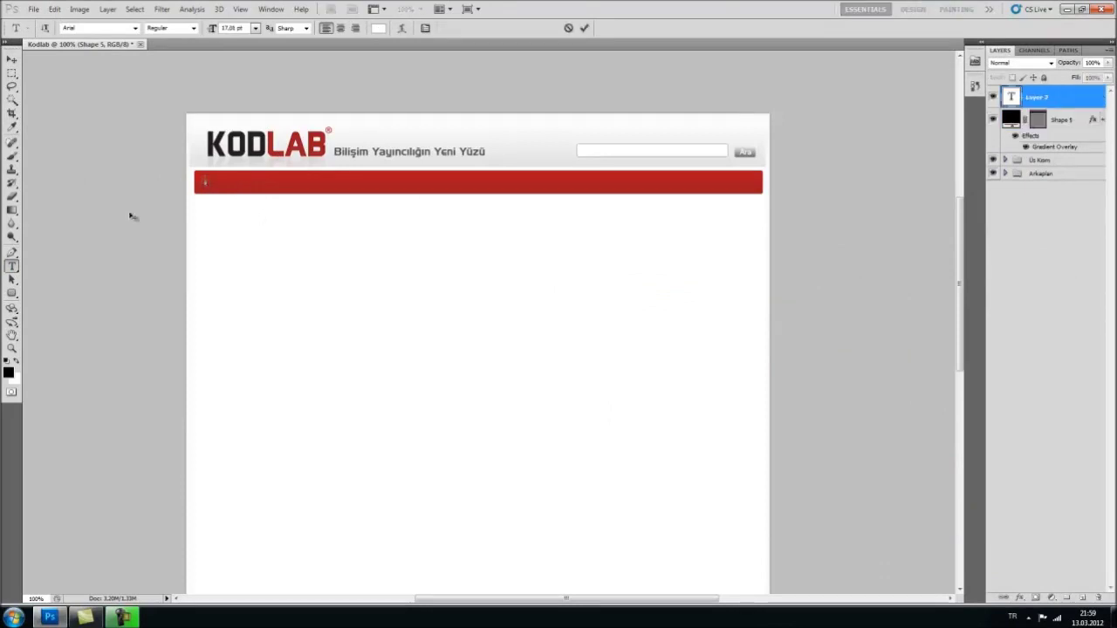
text(Anasayfa -)
key(ctrl+a)
drag(244, 28, 119, 14)
text(13)
key(Return)
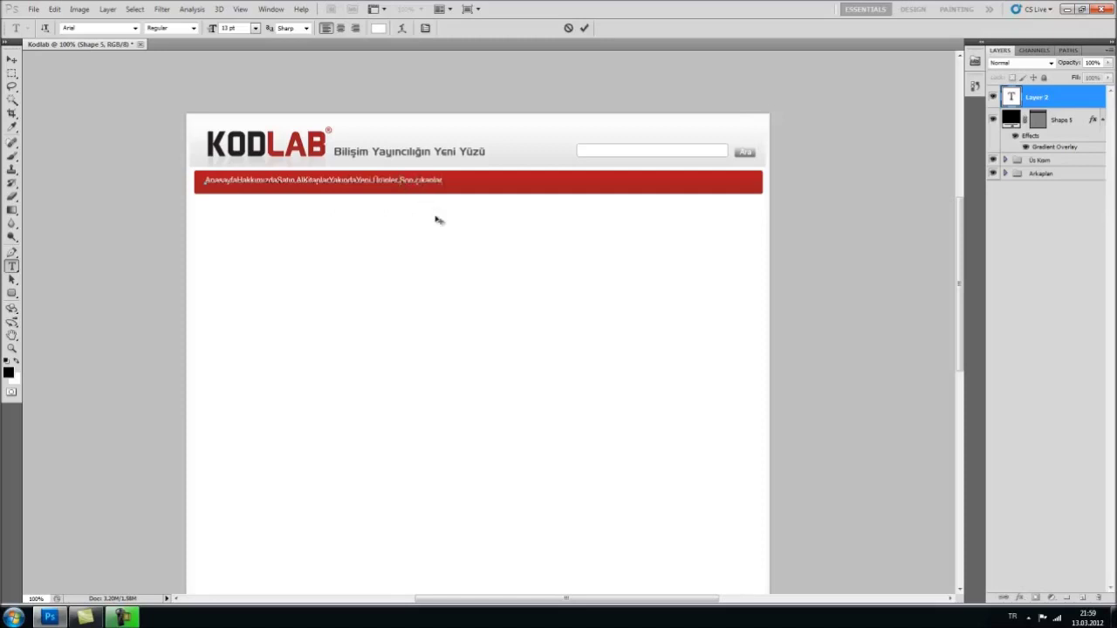
Capitalize the Ç in Son Çıkanlar and append the menu item İletişim.
key(BackSpace)
key(shift+Right)
text(Ç)
text(İletişim)
Insert a wide gap of spaces between Anasayfa and Hakkımızda and copy that gap for reuse.
click(238, 181)
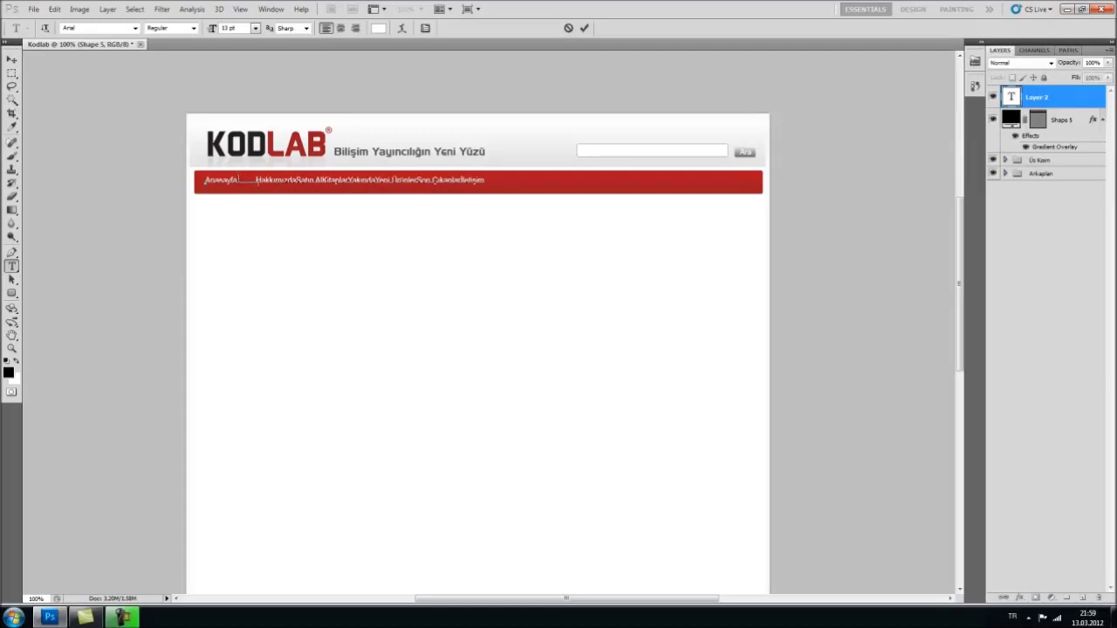
key(shift+Right)
key(shift+Right)
key(shift+Right)
key(shift+Right)
key(shift+Right)
key(shift+Right)
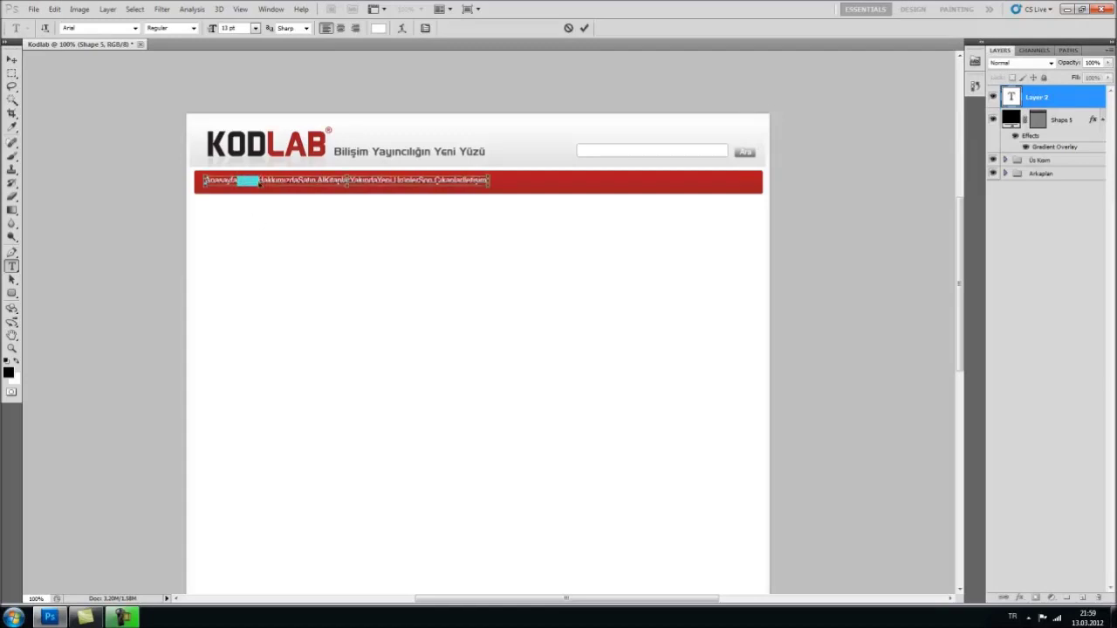
key(ctrl+x)
key(ctrl+v)
Insert the same wide gap after Hakkımızda, Satın Al and Kitaplar in the menu text.
text(......)
click(346, 181)
key(ctrl+v)
text(......)
key(ctrl+v)
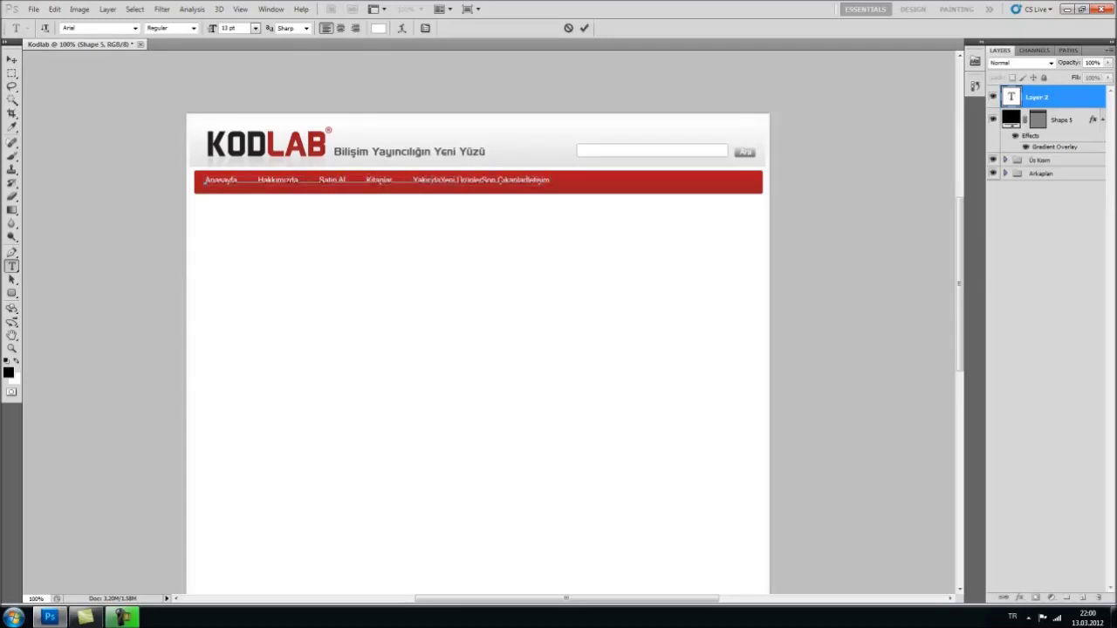
Insert wide gaps to separate Yakında, Yeni Ürünler, Son Çıkanlar and İletişim in the menu text.
click(441, 185)
text(.......)
click(506, 179)
text(......)
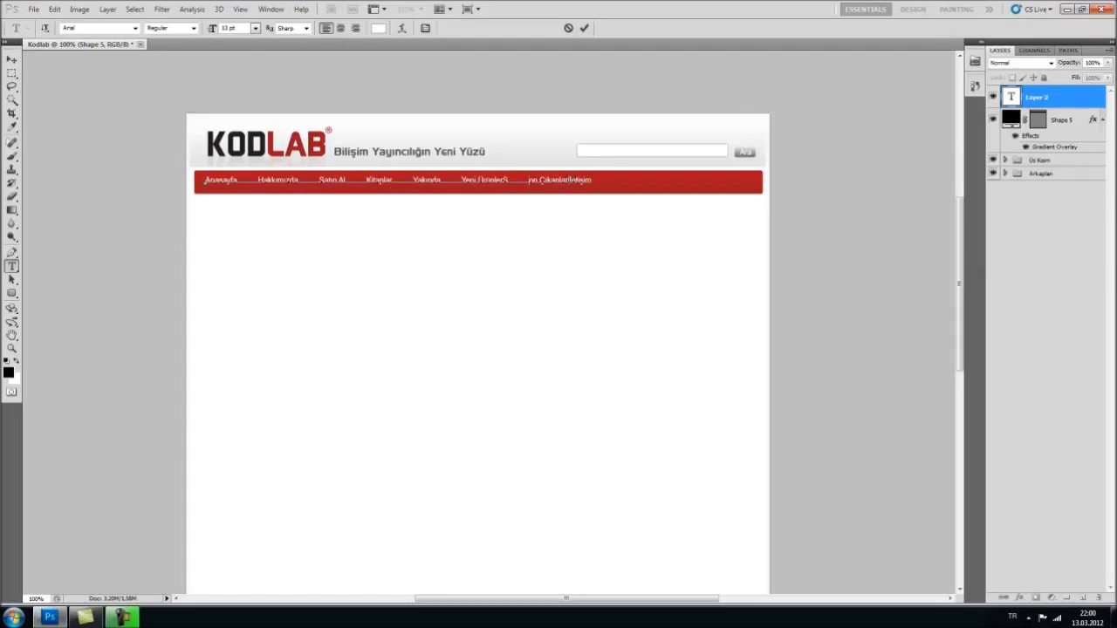
text(......)
Move the menu text slightly right and down within the red bar and enlarge it to 15 pt.
click(11, 59)
drag(136, 117, 162, 119)
click(11, 265)
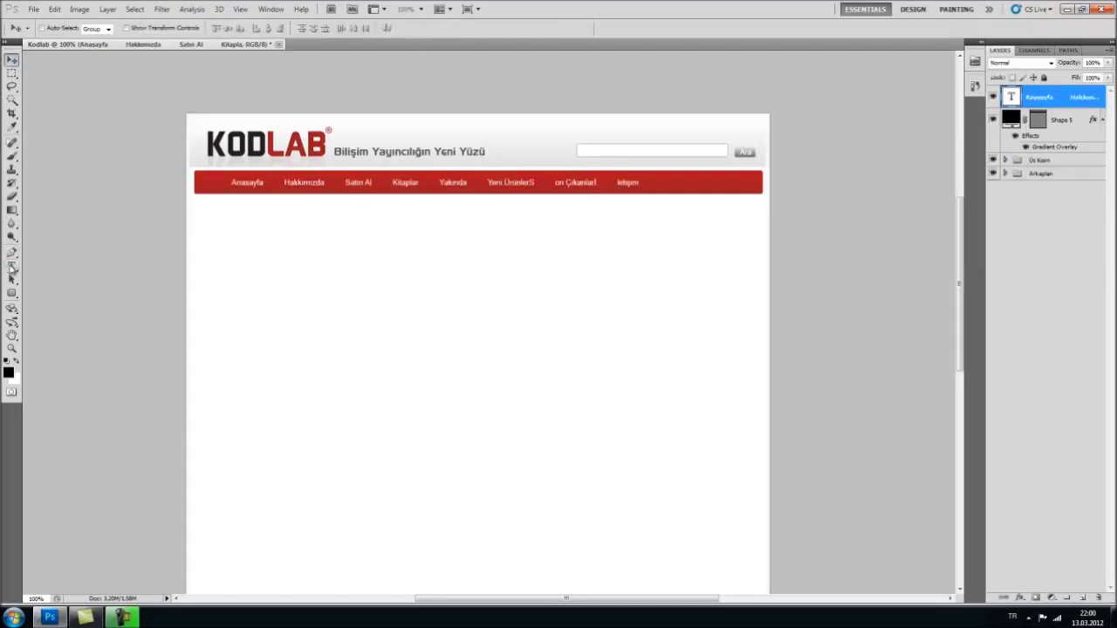
click(307, 182)
key(ctrl+a)
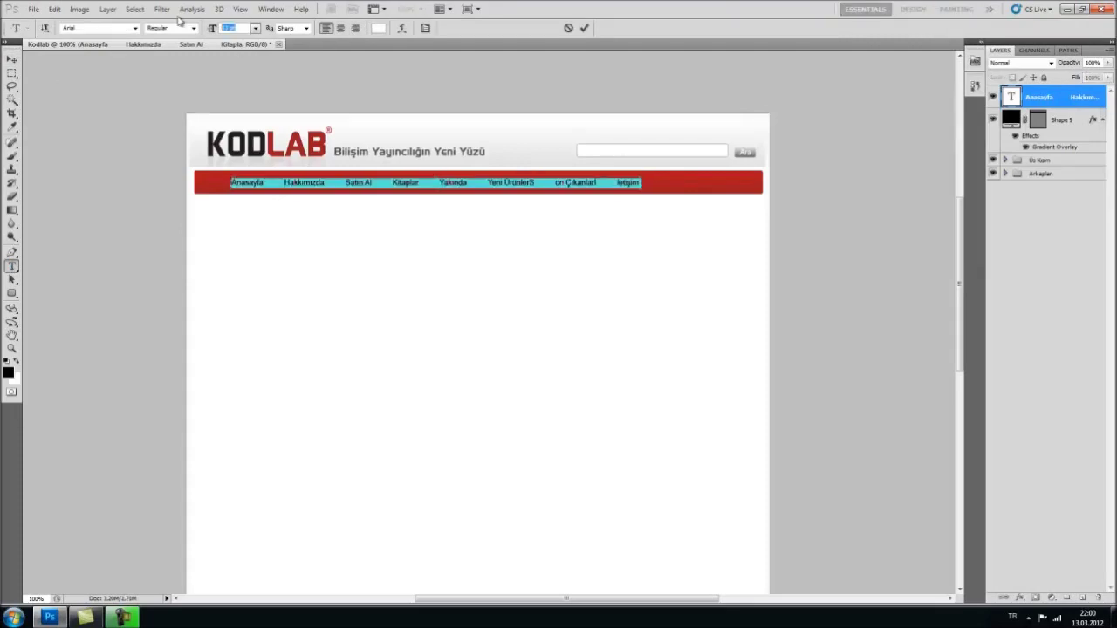
key(ctrl+shift+period)
click(12, 59)
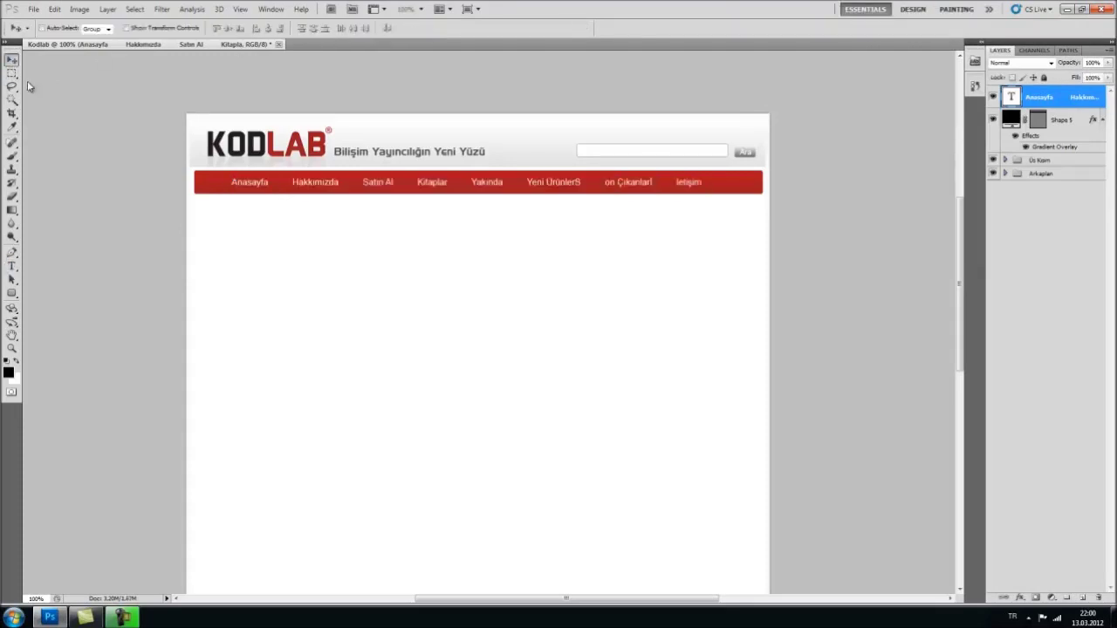
Move the misplaced S to the start of Son Çıkanlar and the misplaced İ to the start of İletişim.
click(11, 265)
click(602, 181)
drag(605, 182, 579, 183)
key(ctrl+x)
key(Left)
key(ctrl+v)
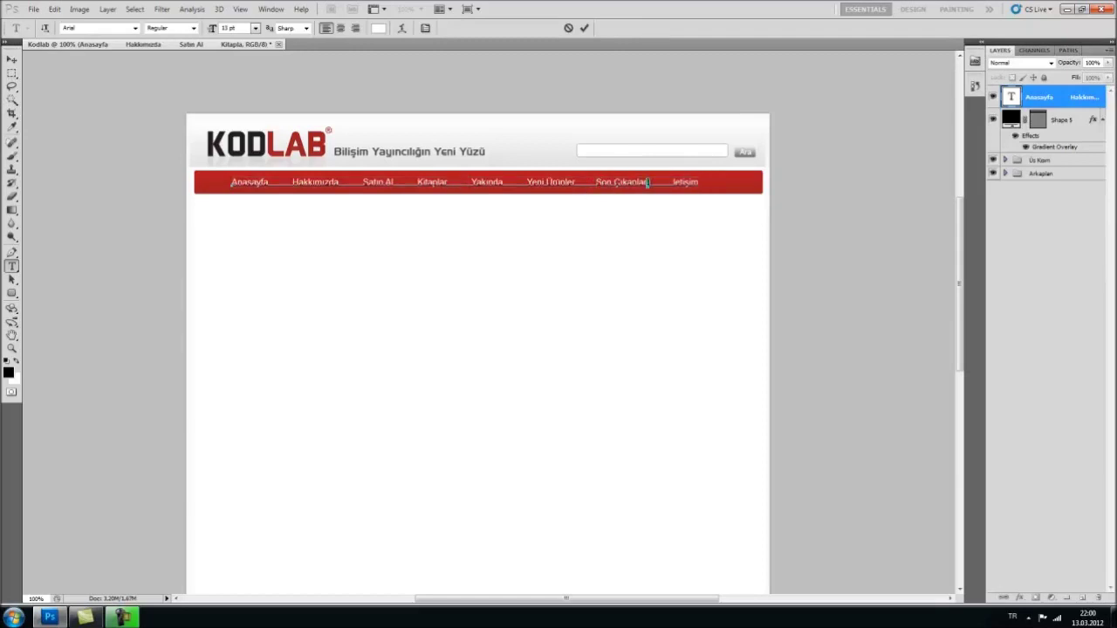
key(BackSpace)
text(İ)
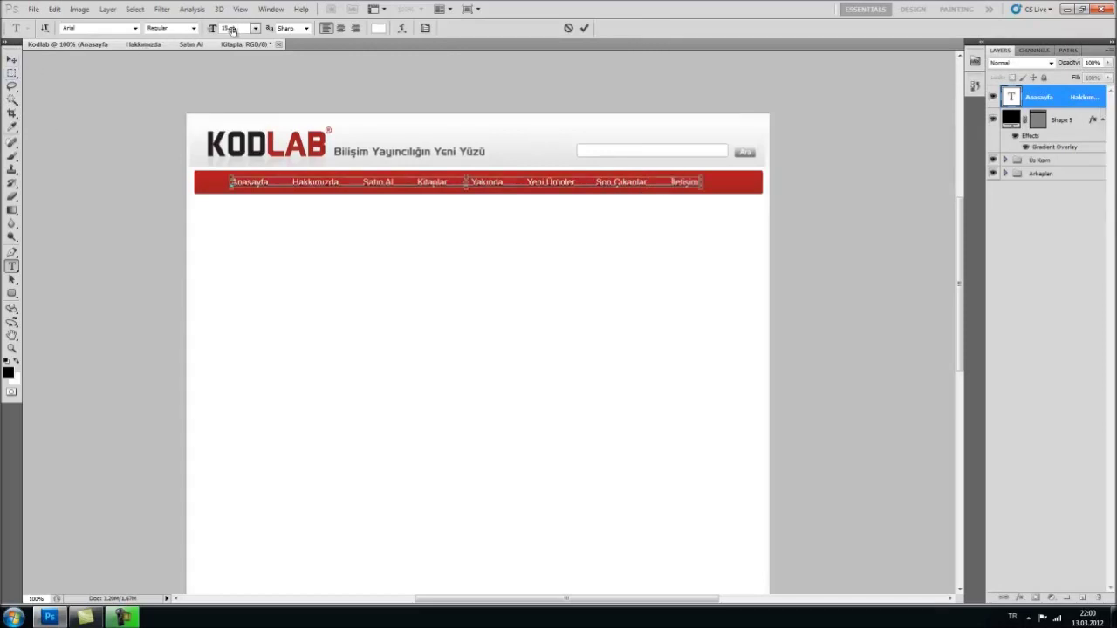
Set the whole menu text's font size to 14 pt.
click(231, 28)
text(14)
key(Return)
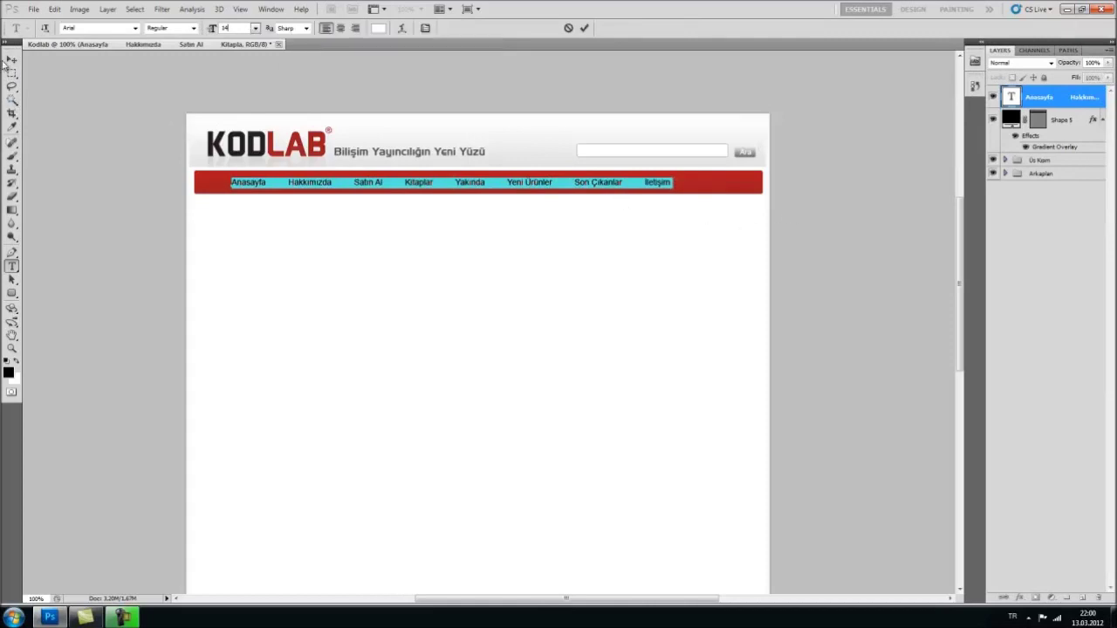
key(ctrl+Return)
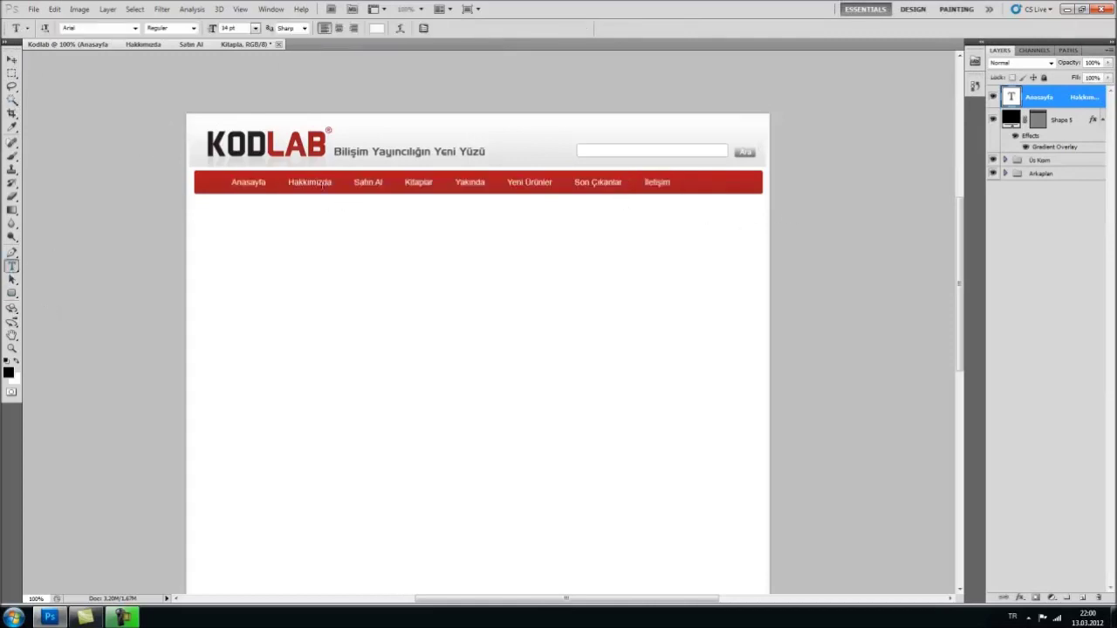
Widen the character tracking of the whole menu text so the items spread along the red bar.
click(322, 184)
key(ctrl+a)
key(ctrl+t)
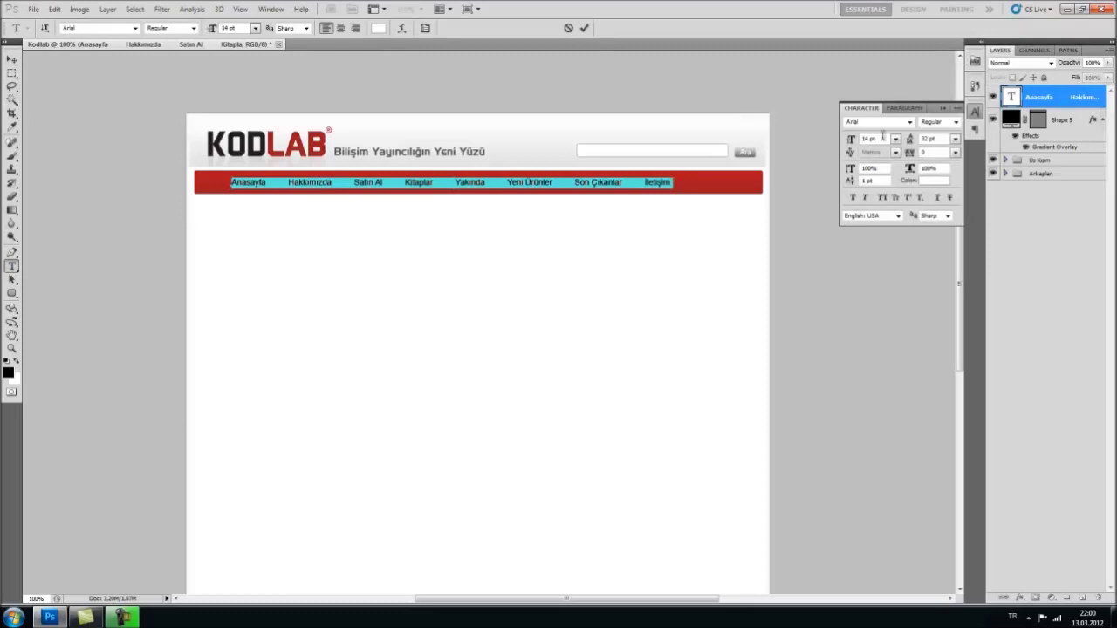
click(922, 153)
text(20)
key(Return)
key(Up)
key(Up)
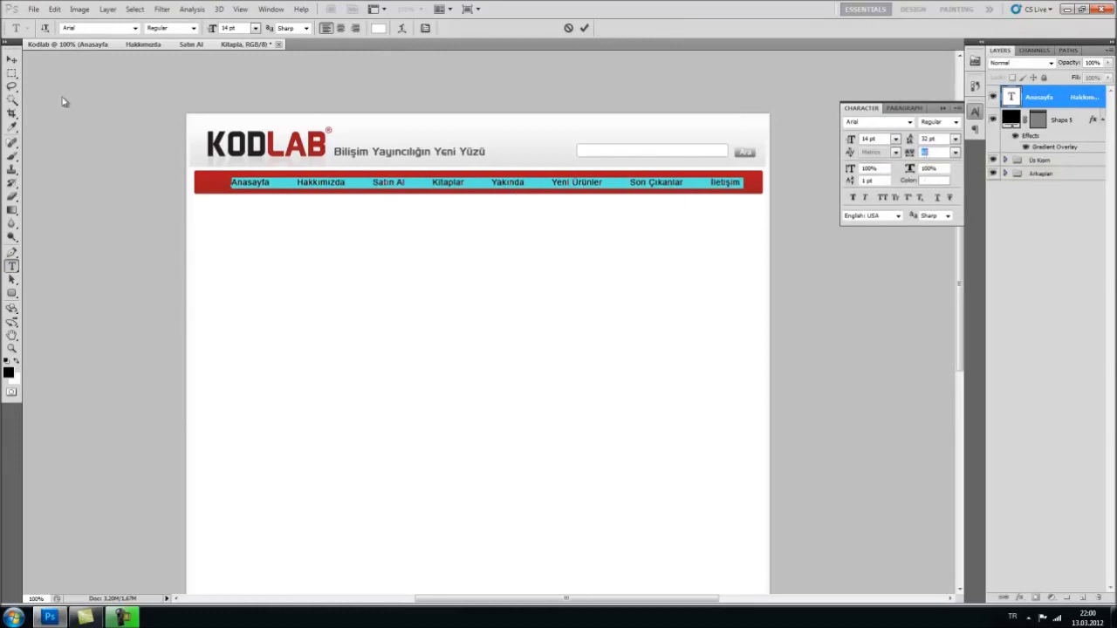
click(12, 59)
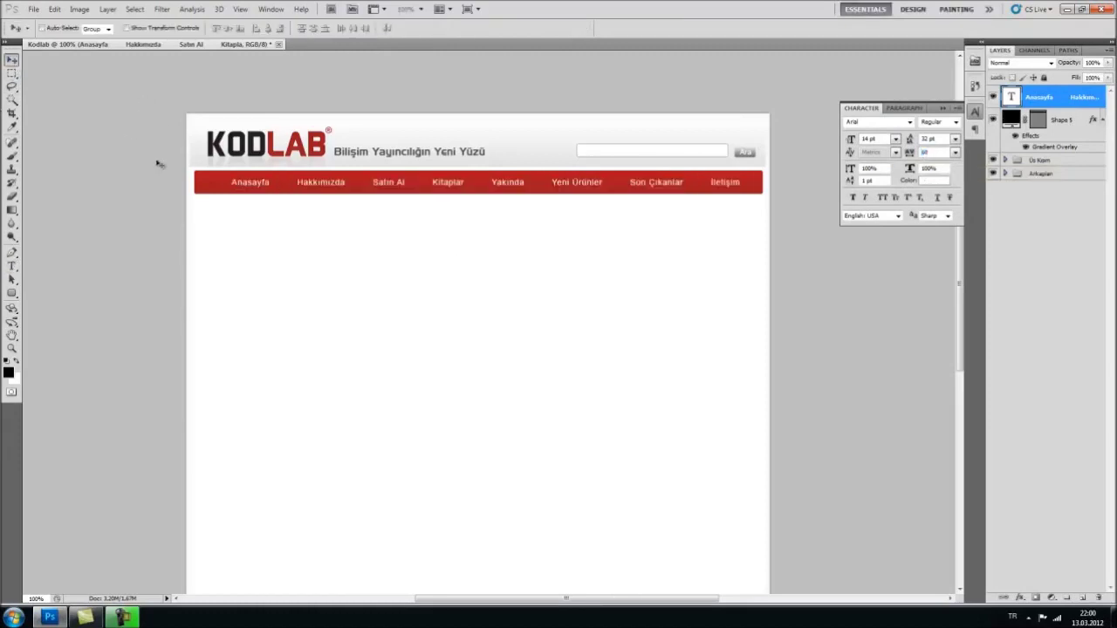
Set the character tracking of the whole menu text to 30.
click(11, 265)
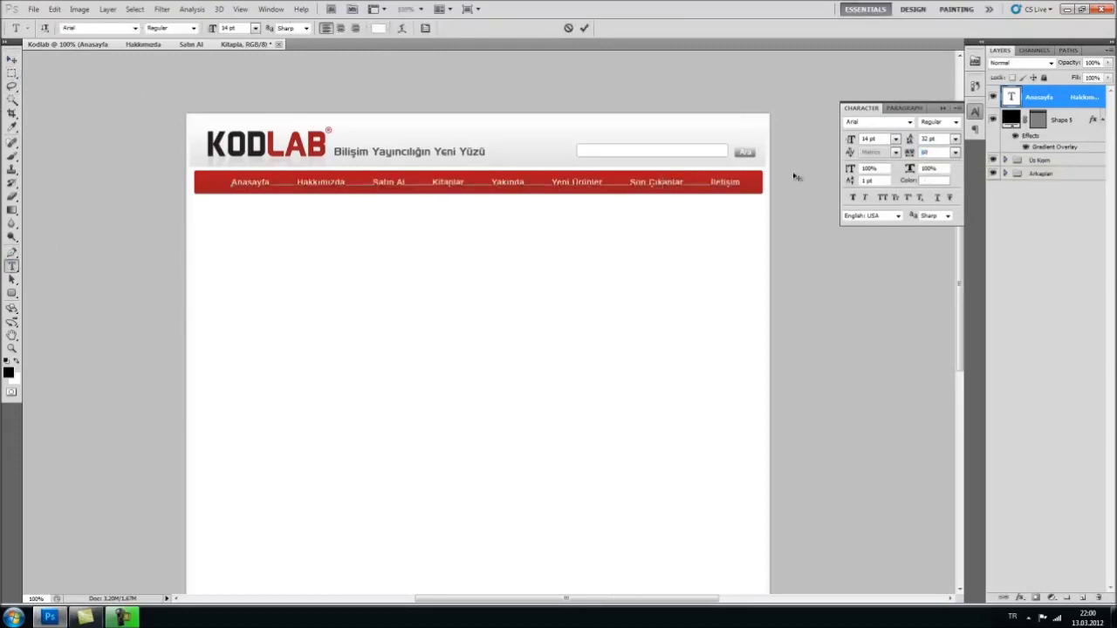
key(ctrl+a)
drag(928, 152, 916, 152)
text(30)
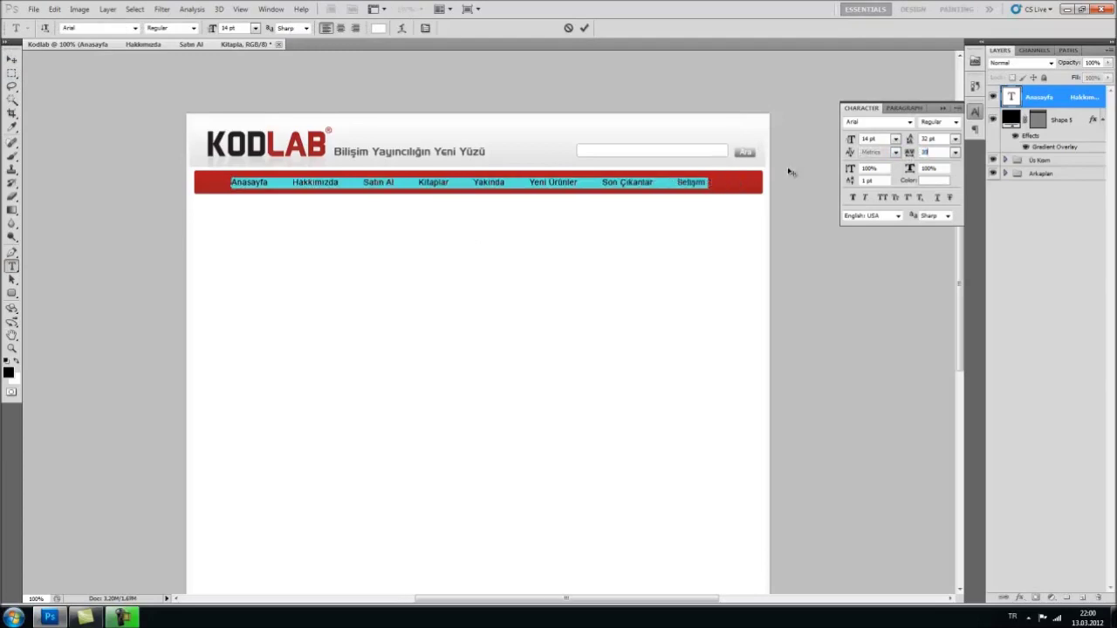
click(12, 59)
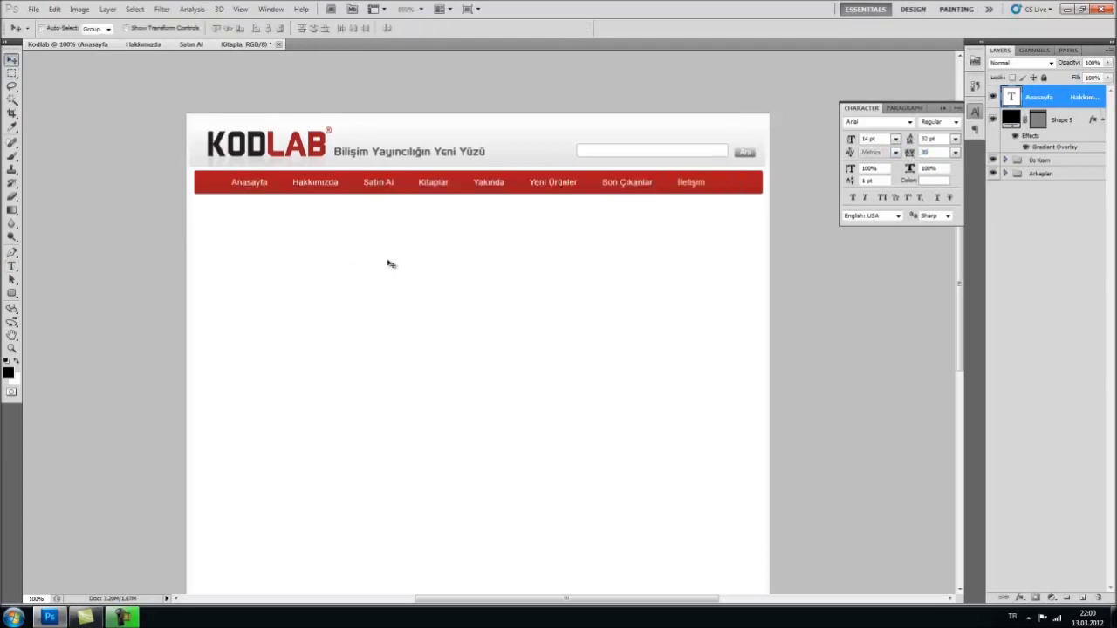
Nudge the menu text to the right and centre it horizontally on the red bar shape.
key(Right)
key(Right)
key(Right)
key(Right)
key(Right)
key(Right)
key(Right)
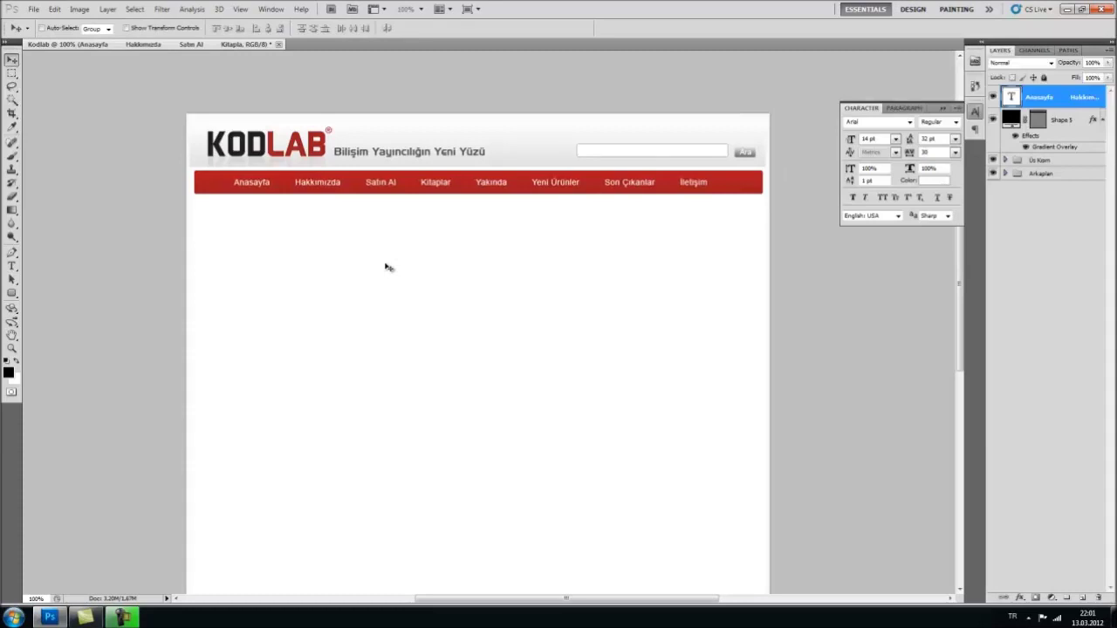
key(Left)
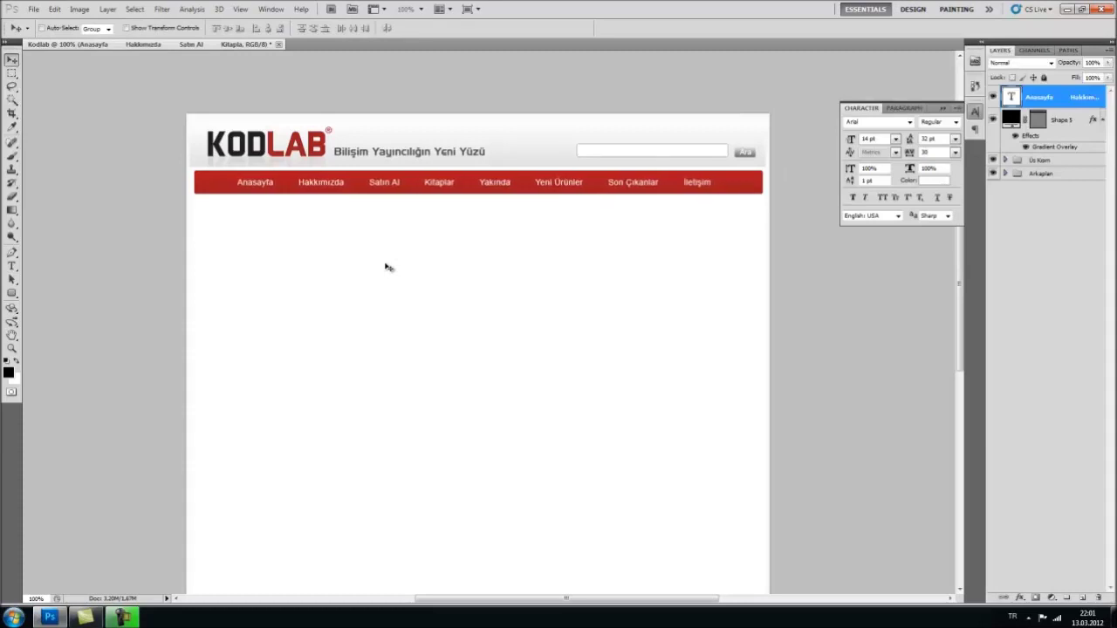
shift+click(1071, 123)
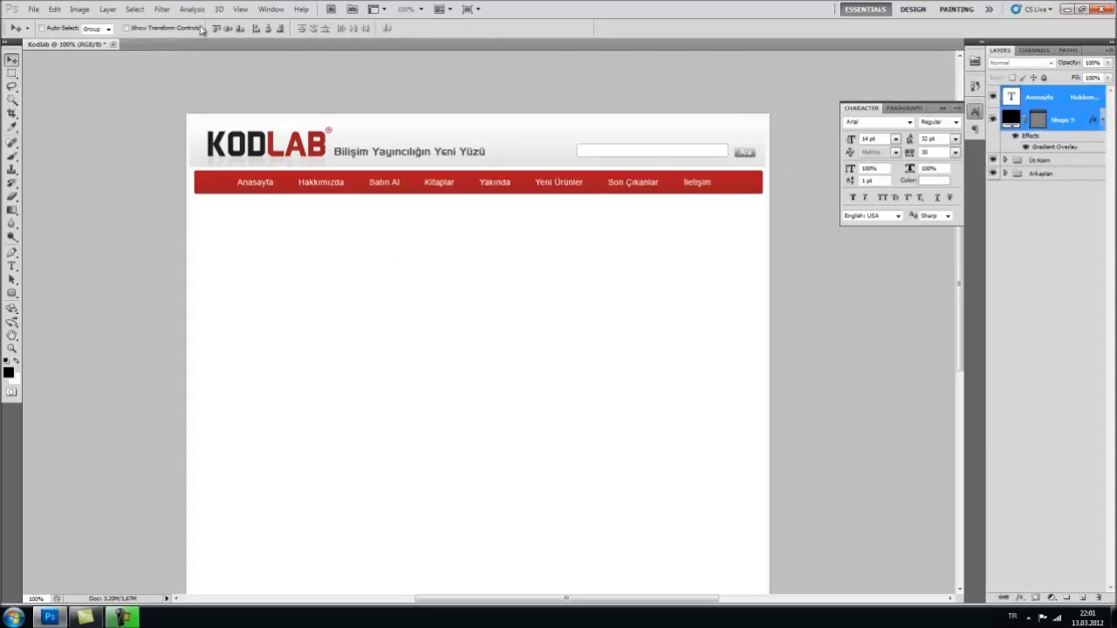
click(268, 29)
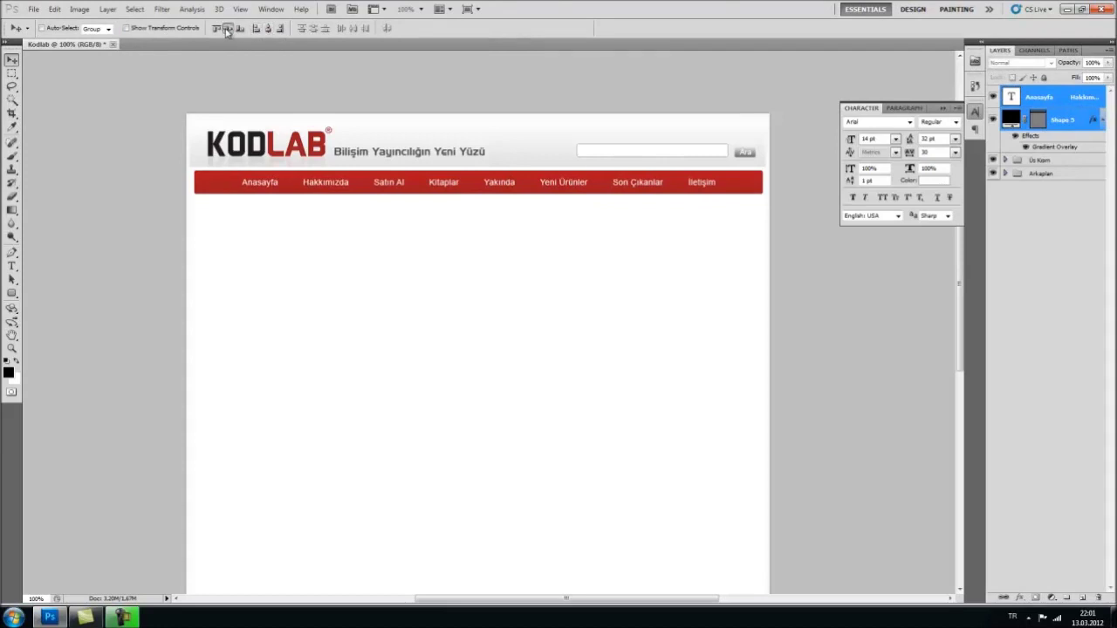
Draw a thin vertical separator shape, about as tall as the menu letters, at the end of Anasayfa above the red bar layer.
click(1073, 129)
key(ctrl+plus)
key(ctrl+plus)
key(ctrl+plus)
drag(263, 225, 418, 409)
drag(203, 309, 502, 396)
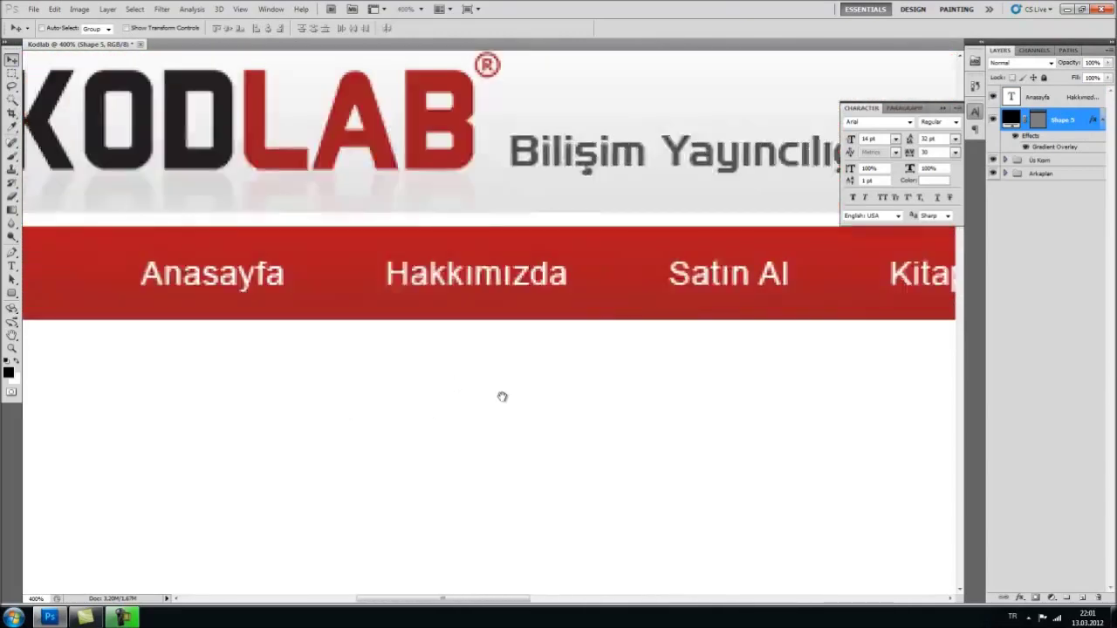
click(13, 294)
click(61, 291)
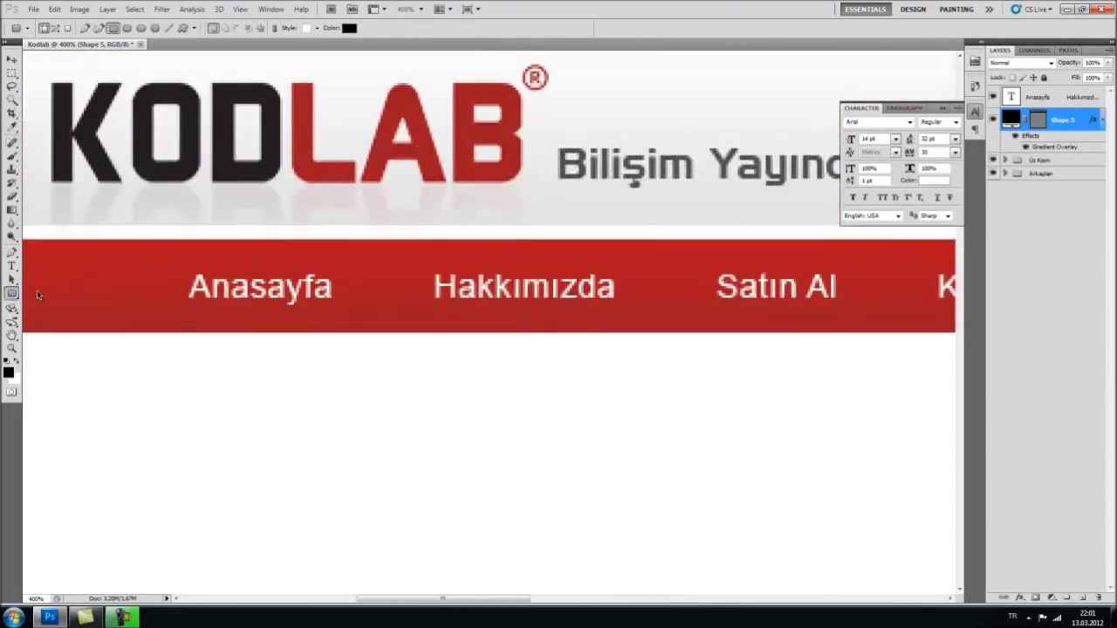
key(ctrl+plus)
key(ctrl+plus)
key(ctrl+plus)
key(ctrl+plus)
drag(272, 262, 330, 285)
drag(321, 237, 318, 330)
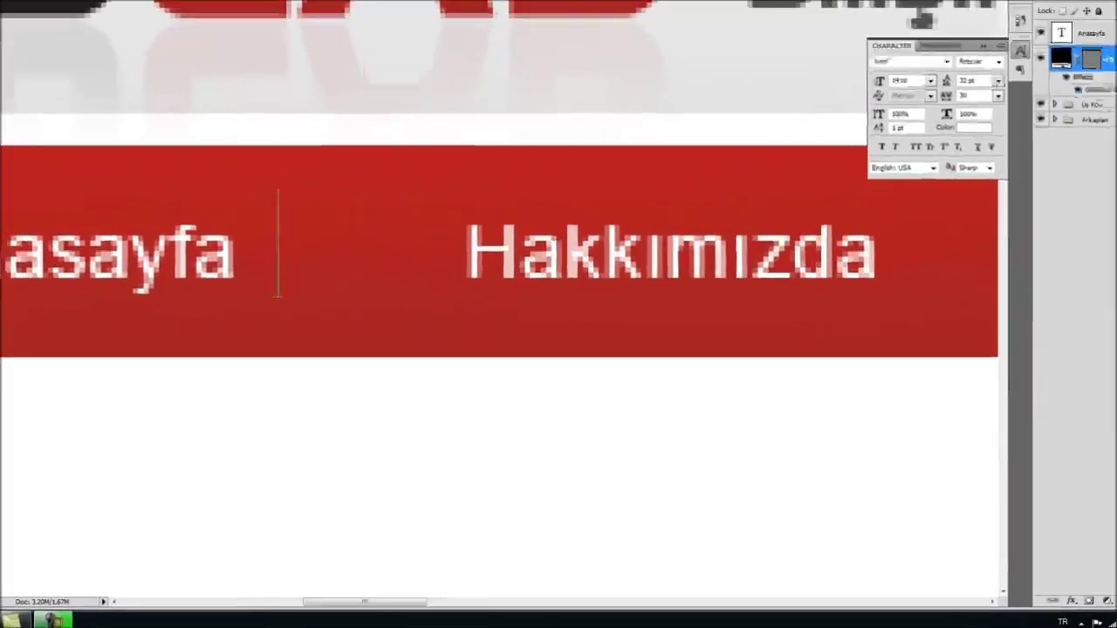
drag(278, 297, 277, 297)
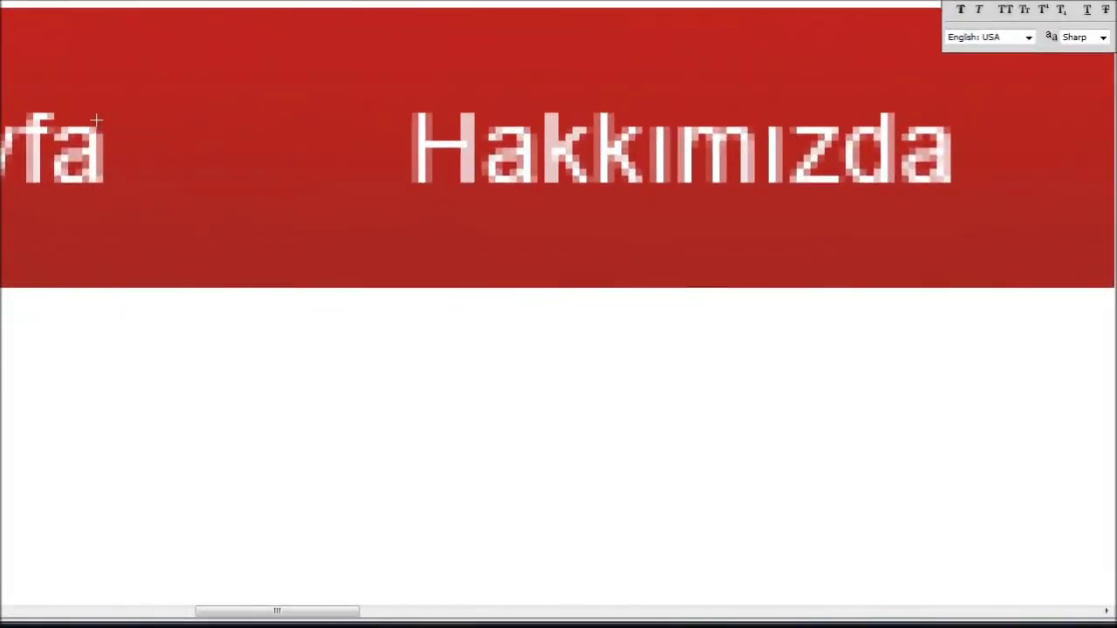
drag(55, 111, 59, 187)
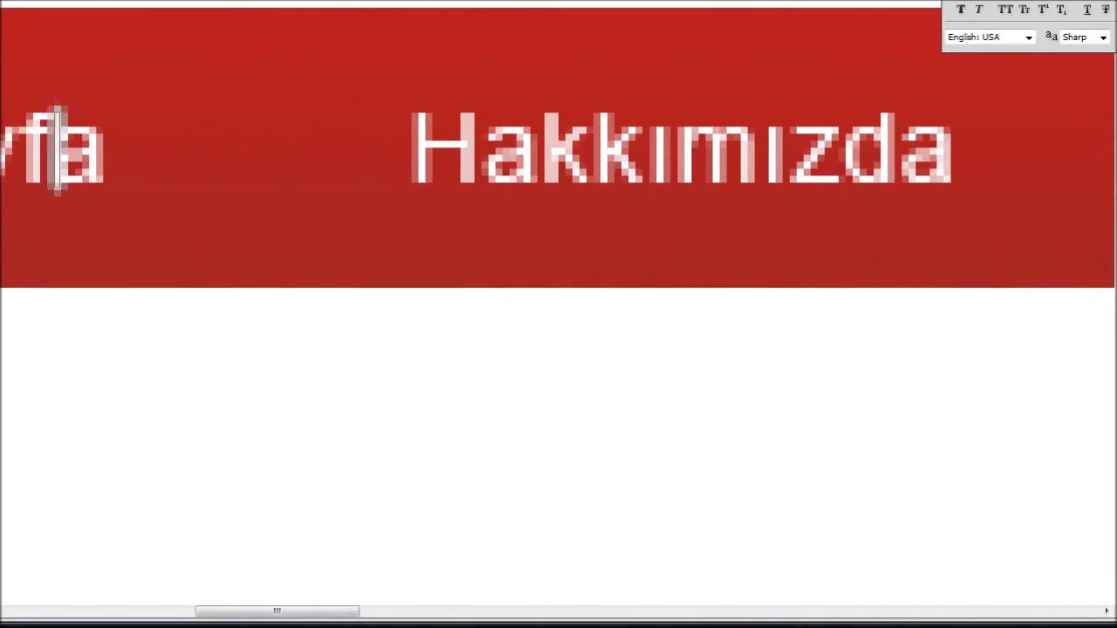
Move the separator right into the middle of the gap between Anasayfa and Hakkımızda.
key(shift+Right)
key(shift+Right)
key(shift+Right)
key(Left)
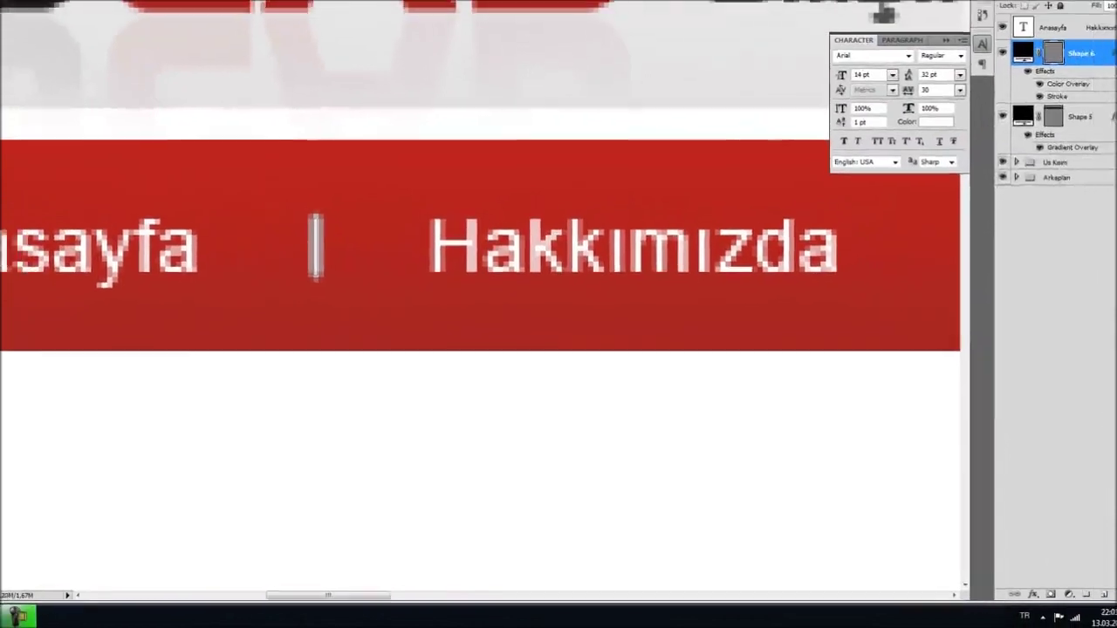
Clear the separator's existing layer style, including its stroke, and enable a Color Overlay.
right_click(1080, 53)
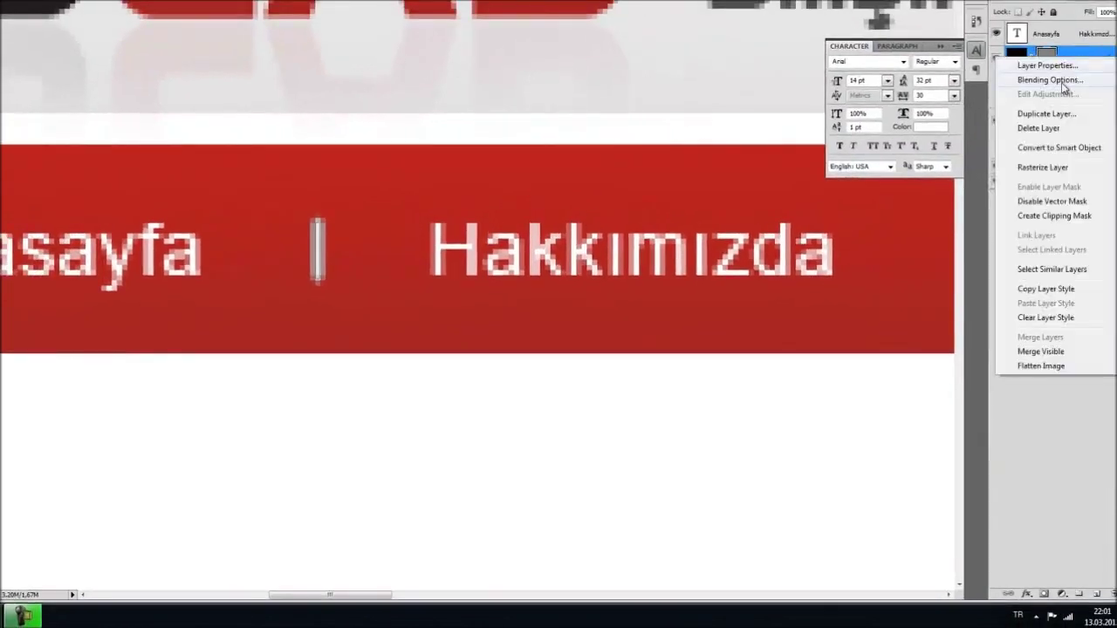
click(1041, 75)
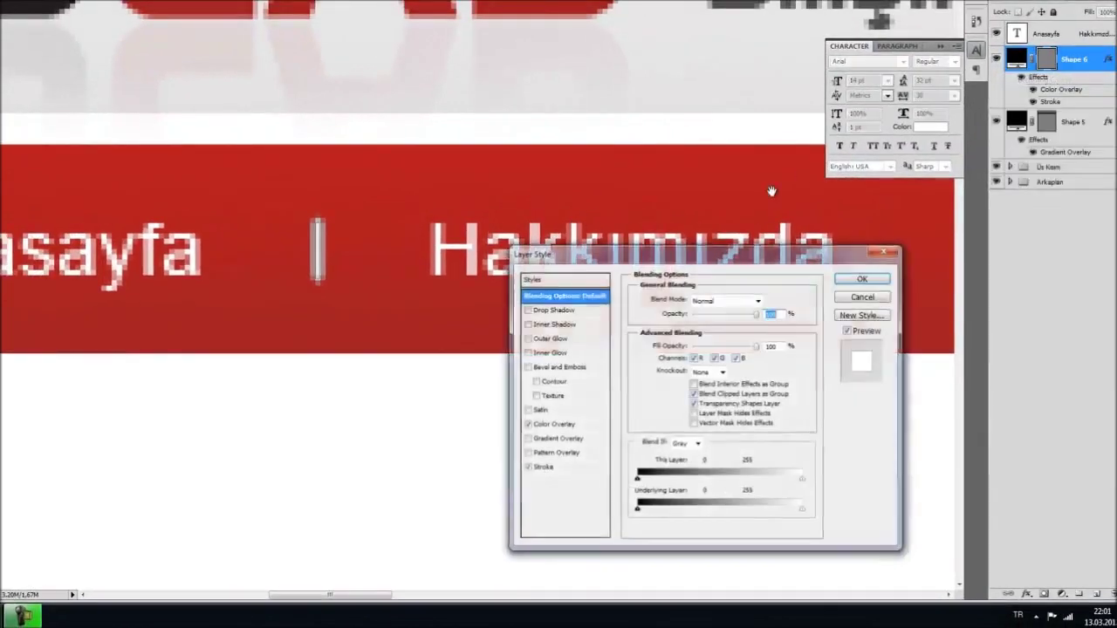
click(600, 279)
click(638, 292)
click(555, 424)
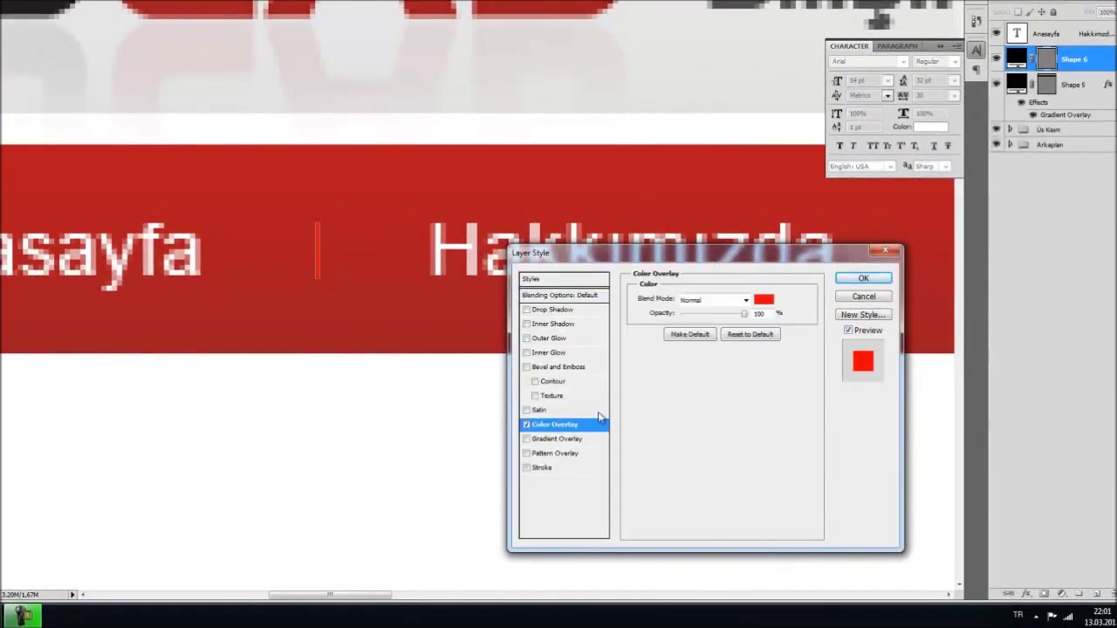
Close the interrupting Adobe AIR and Adobe Help windows and set the separator's overlay colour to the golden yellow ffc600.
click(764, 301)
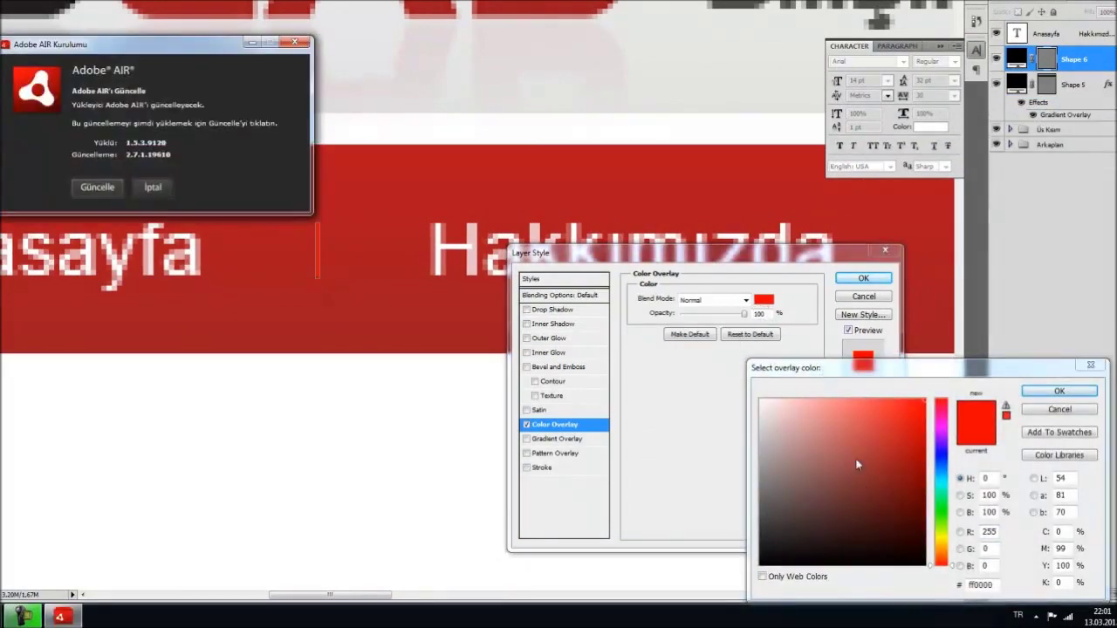
click(295, 42)
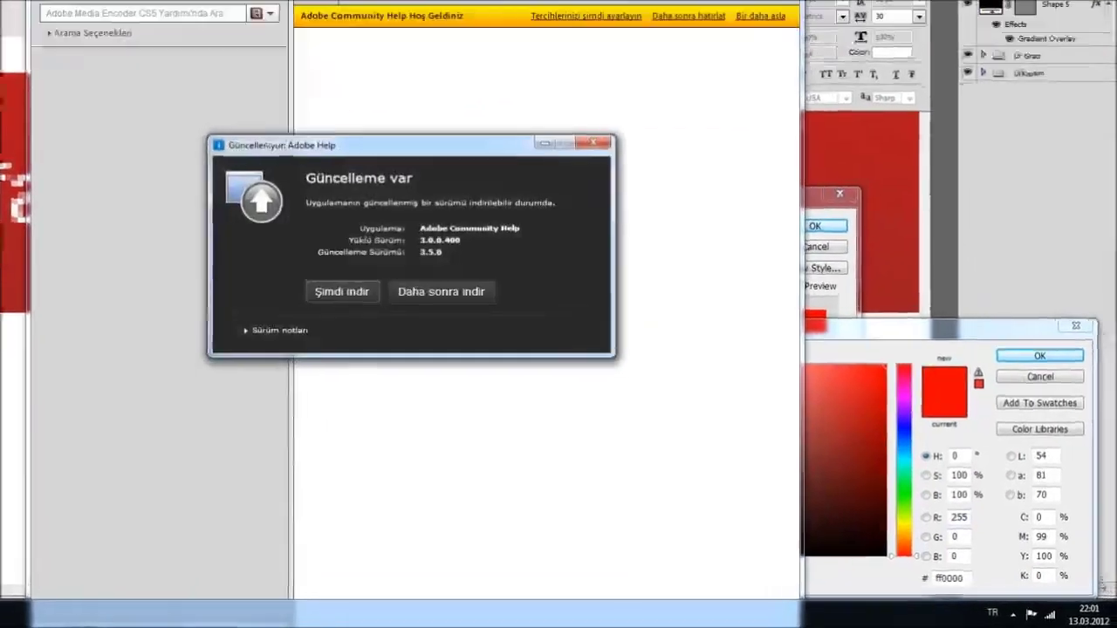
click(834, 33)
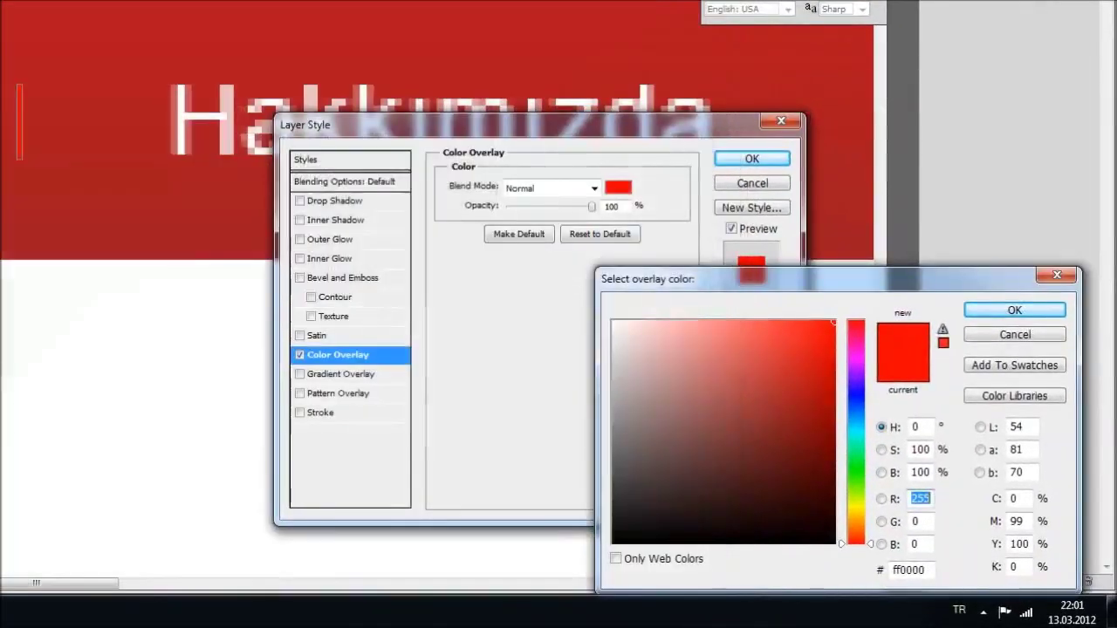
mouse_move(803, 417)
mouse_down()
mouse_move(823, 463)
mouse_move(780, 439)
mouse_move(704, 425)
mouse_up()
drag(858, 522, 861, 526)
click(833, 392)
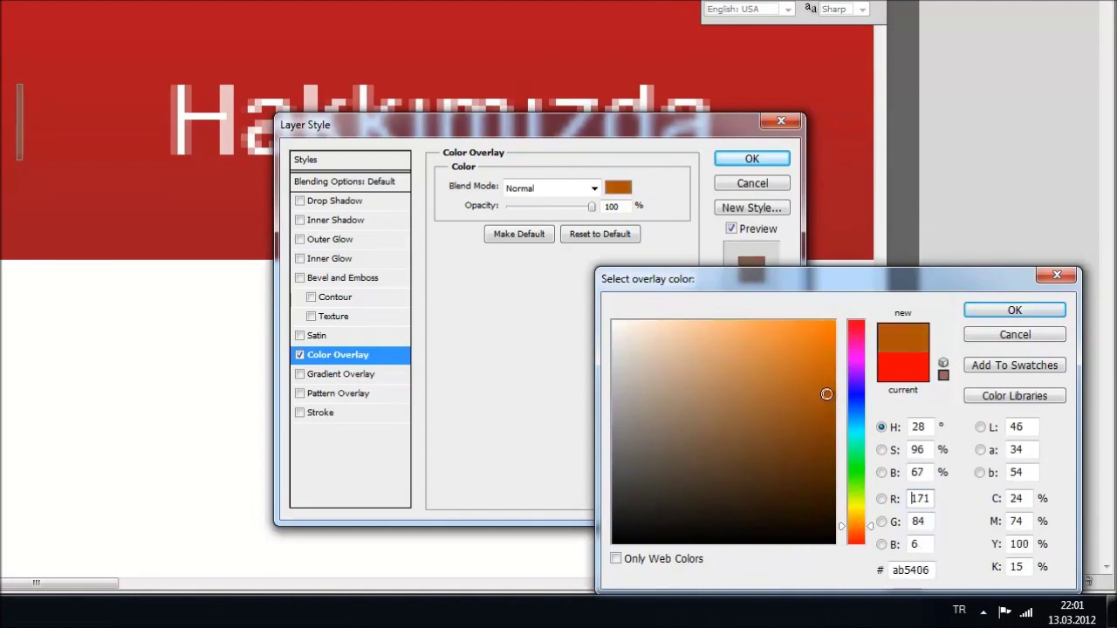
mouse_move(837, 391)
mouse_down()
mouse_move(805, 364)
mouse_move(835, 321)
mouse_up()
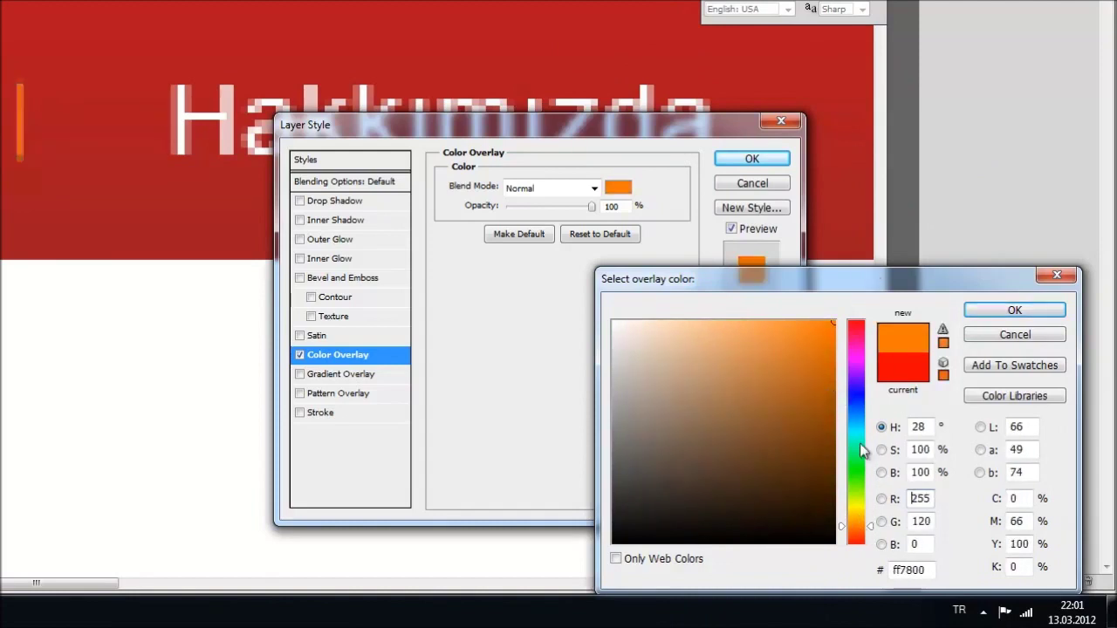
drag(857, 528, 857, 511)
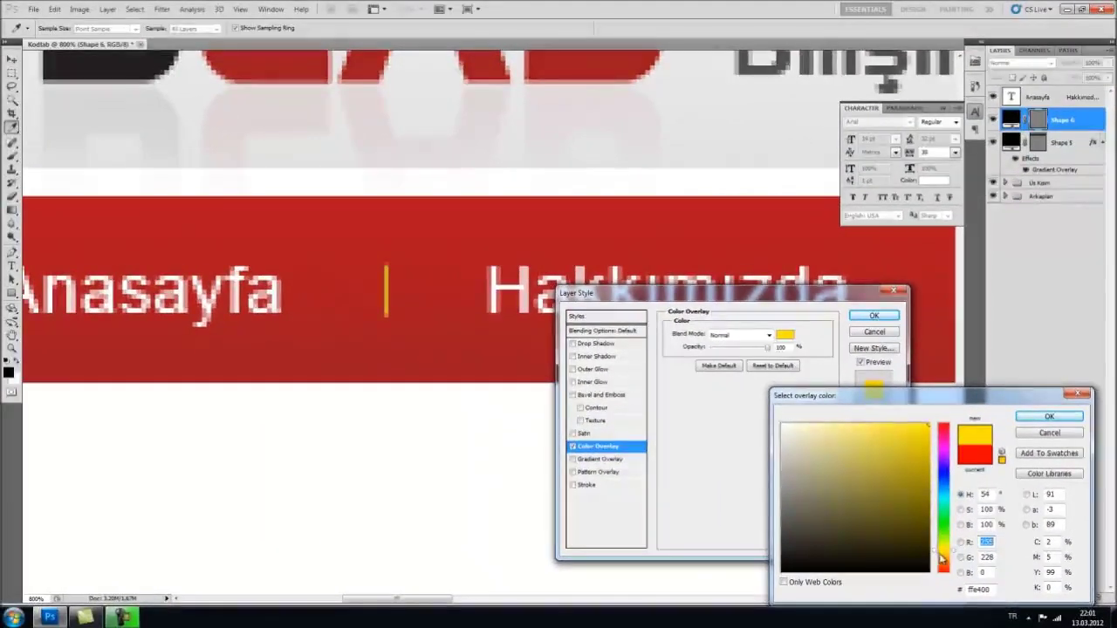
drag(871, 517, 874, 519)
drag(949, 556, 949, 559)
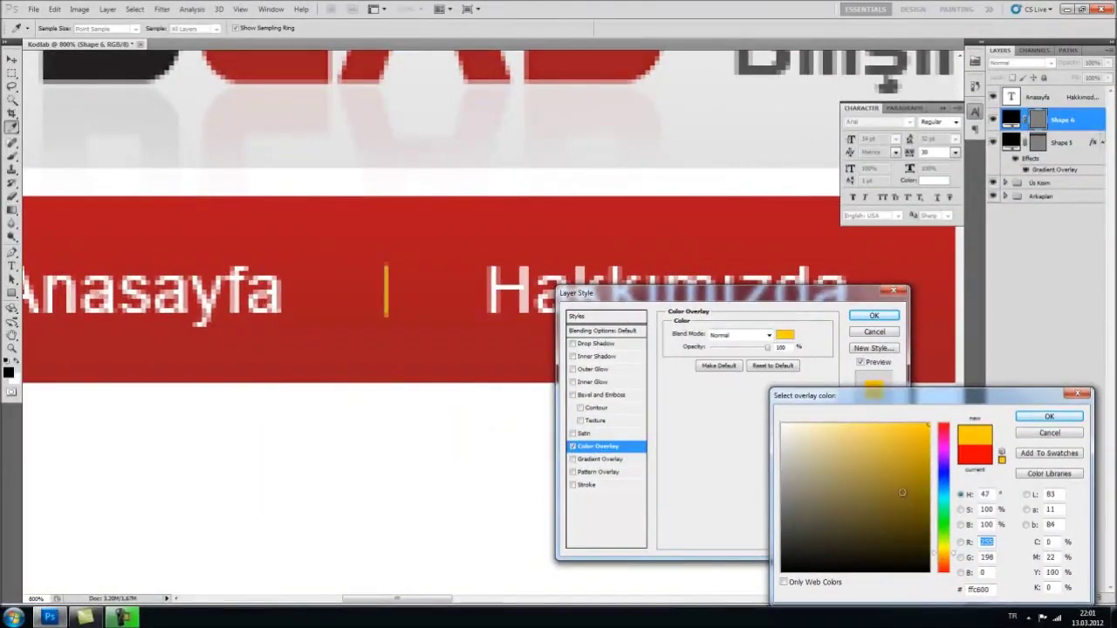
key(Return)
key(Return)
Stretch the separator slightly downward and nudge it up to centre it vertically beside the menu text.
key(ctrl+t)
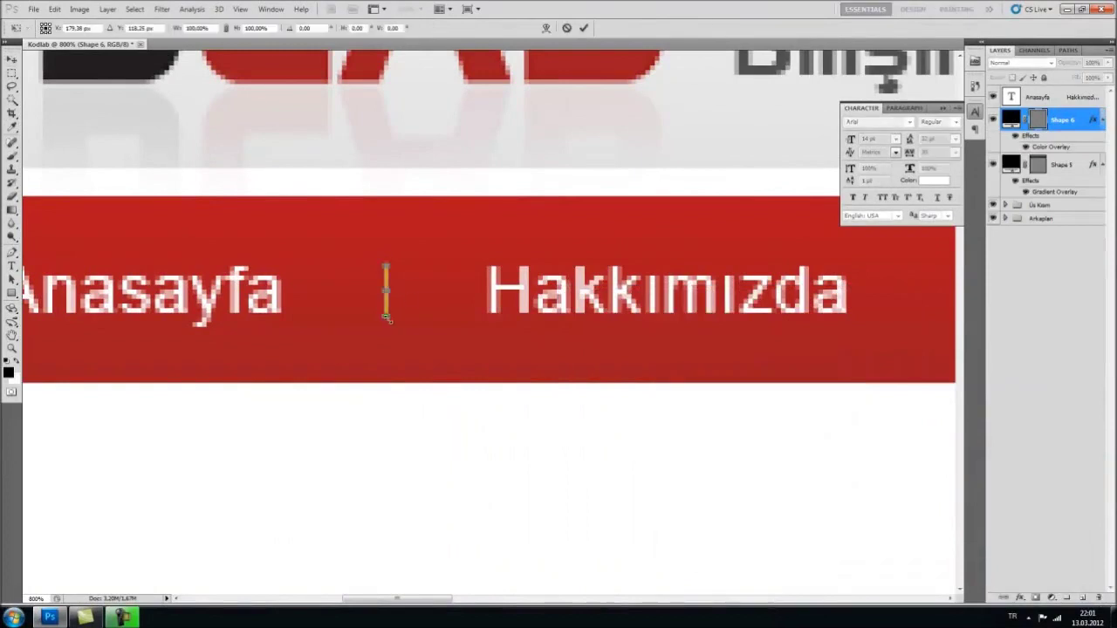
drag(385, 316, 386, 326)
key(Return)
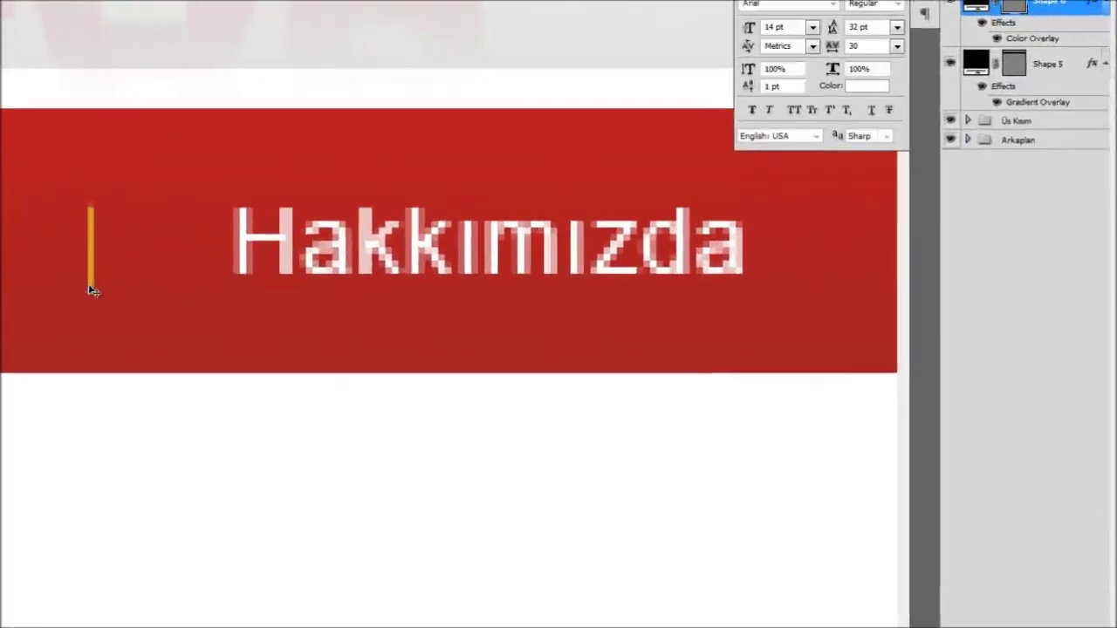
key(Up)
key(Up)
key(Up)
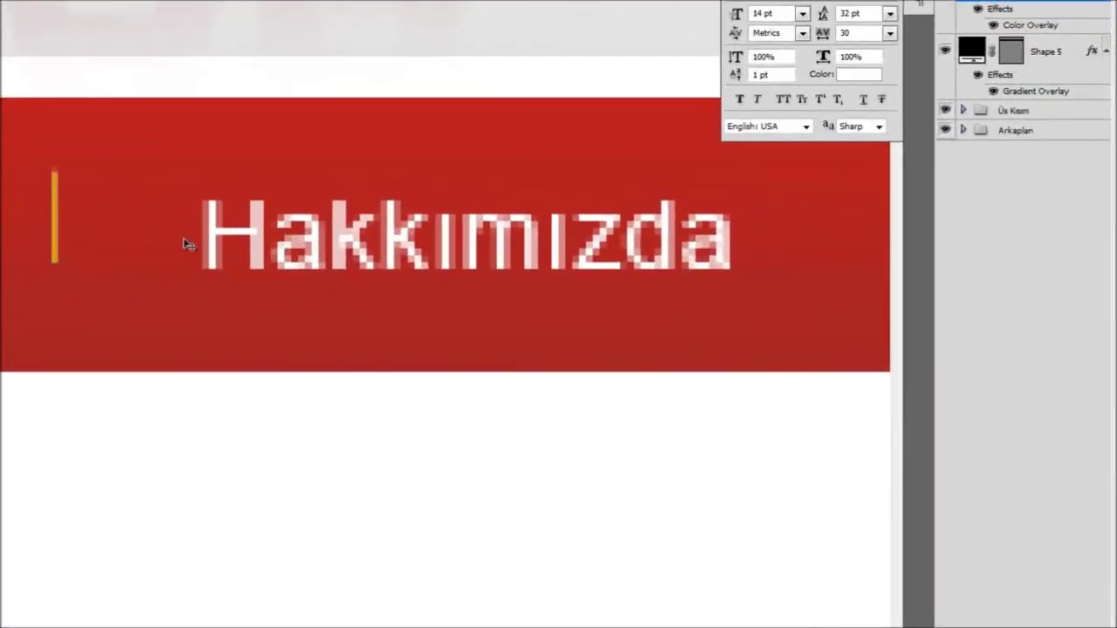
Duplicate the separator and place a copy in each remaining gap between the menu items, from Hakkımızda through İletişim.
alt+scroll(188, 245, down, 3)
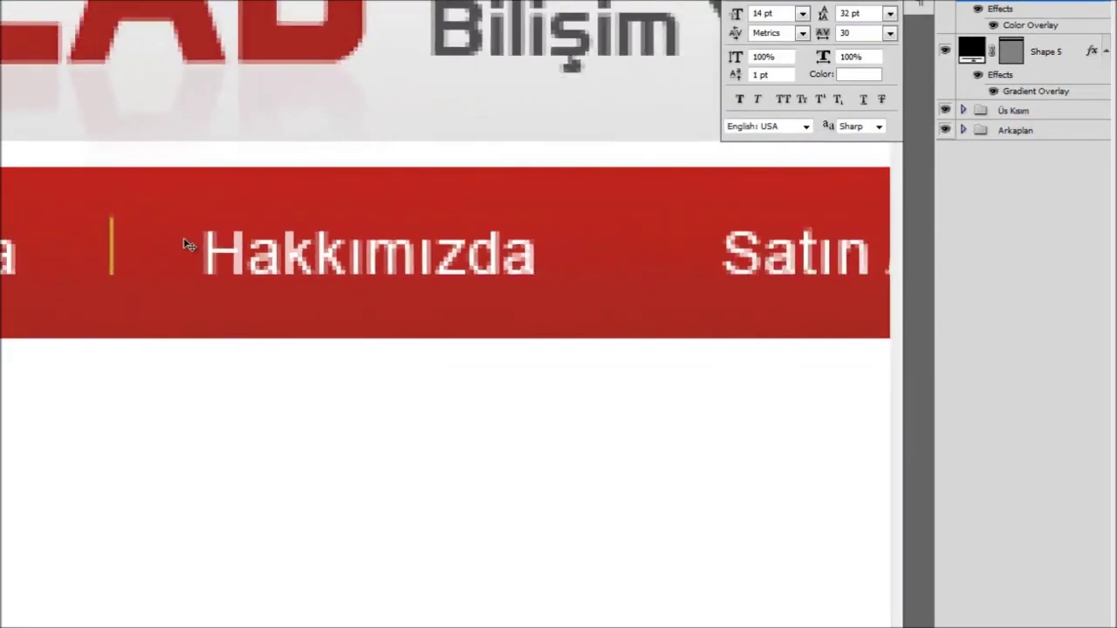
click(1070, 56)
click(1065, 1)
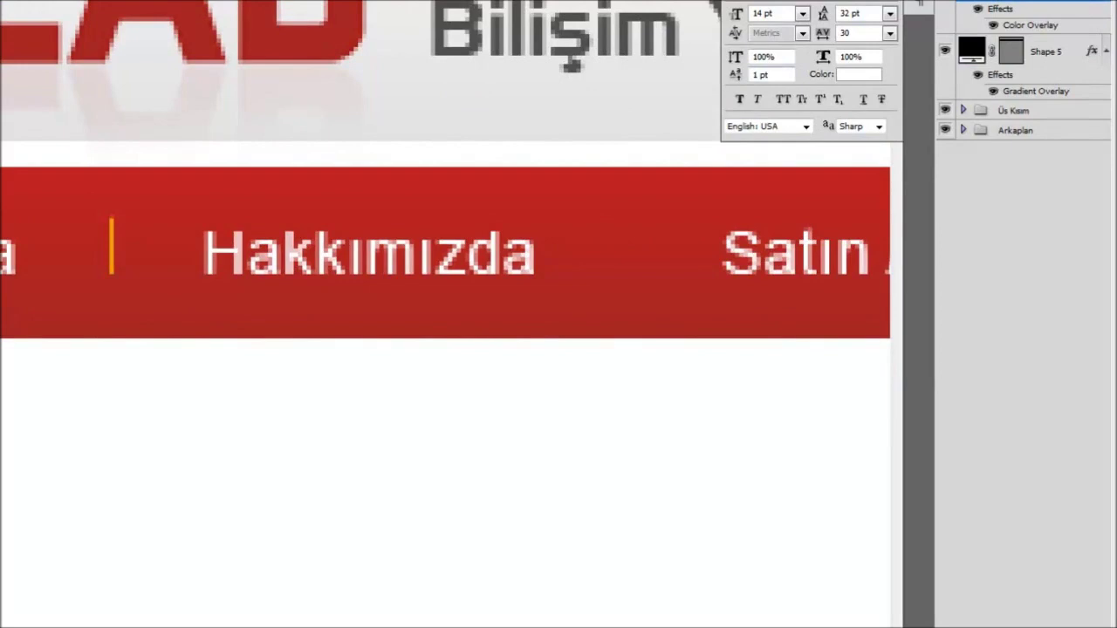
alt+scroll(209, 280, down, 5)
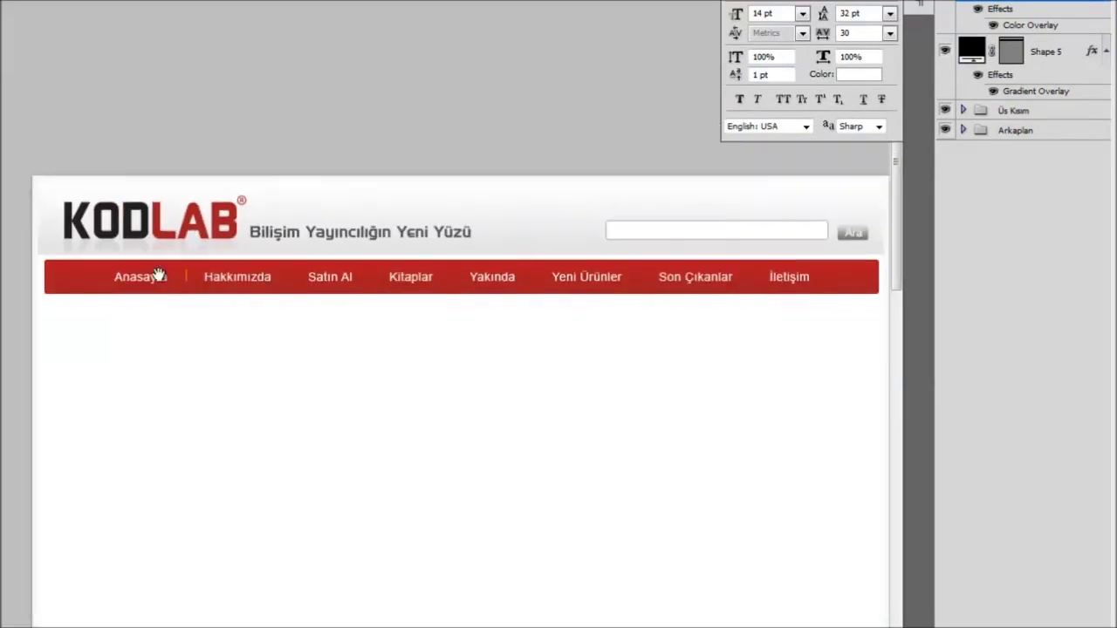
drag(264, 278, 162, 274)
drag(380, 274, 346, 259)
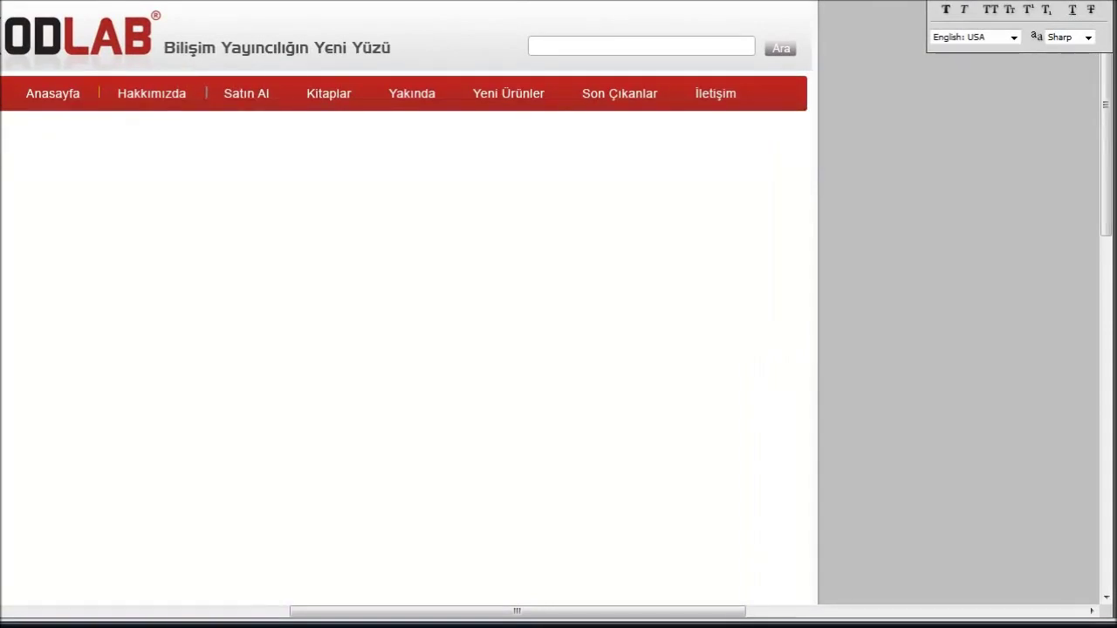
key(shift+Right)
key(shift+Right)
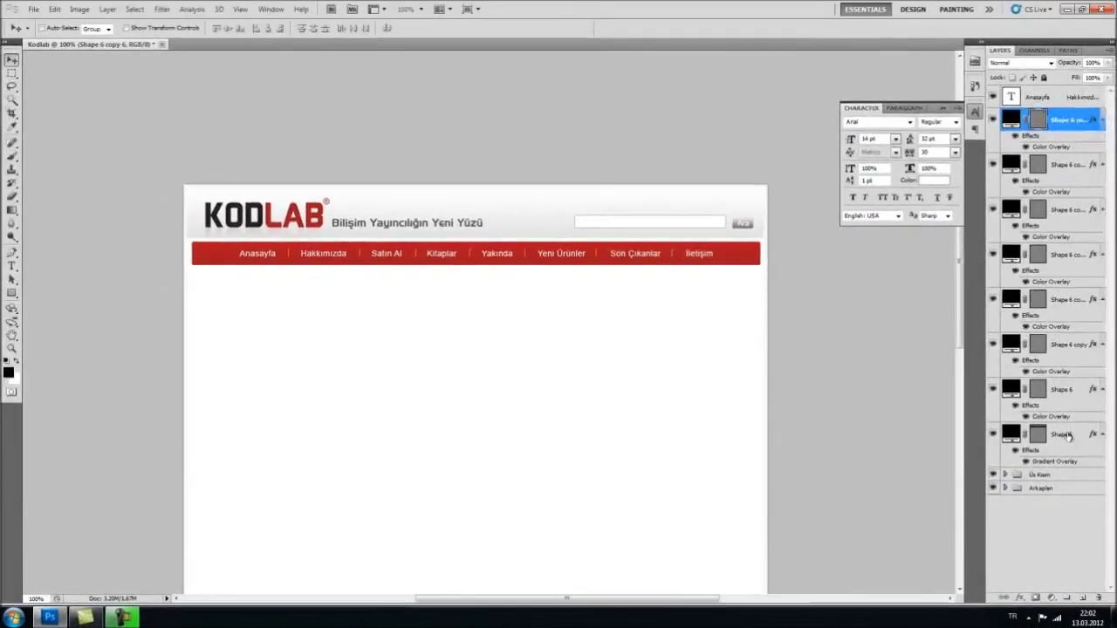
click(1066, 436)
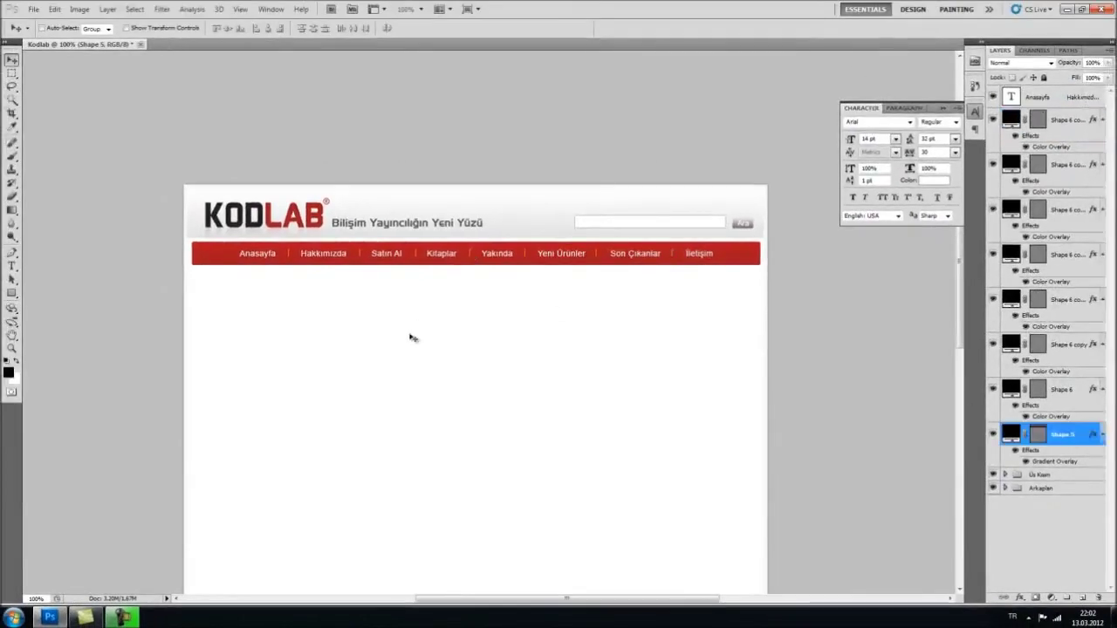
click(1065, 122)
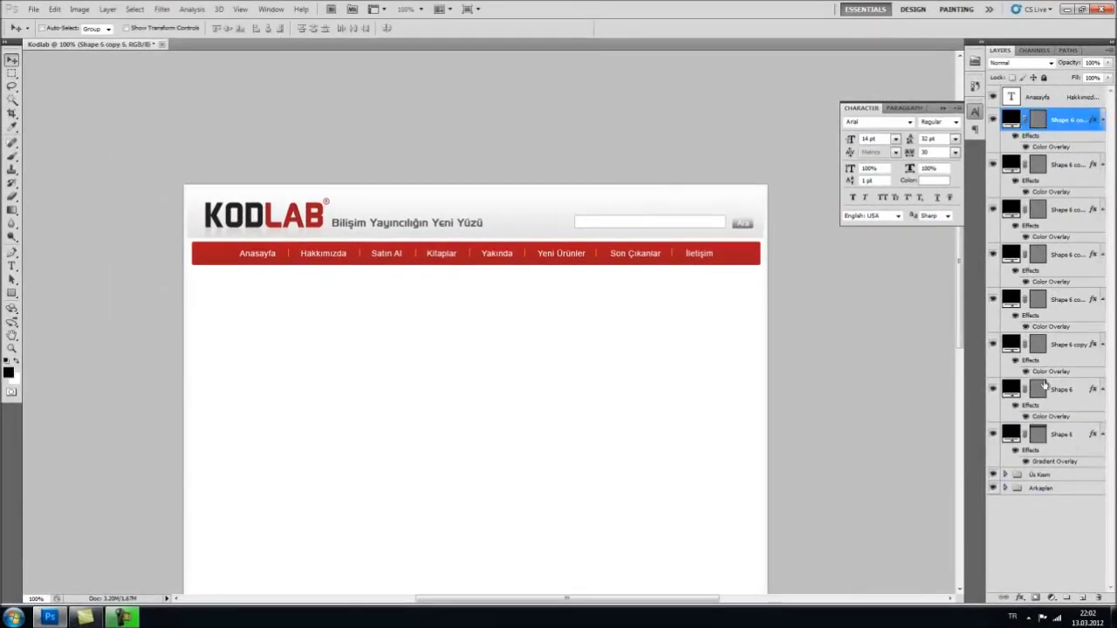
shift+click(1066, 392)
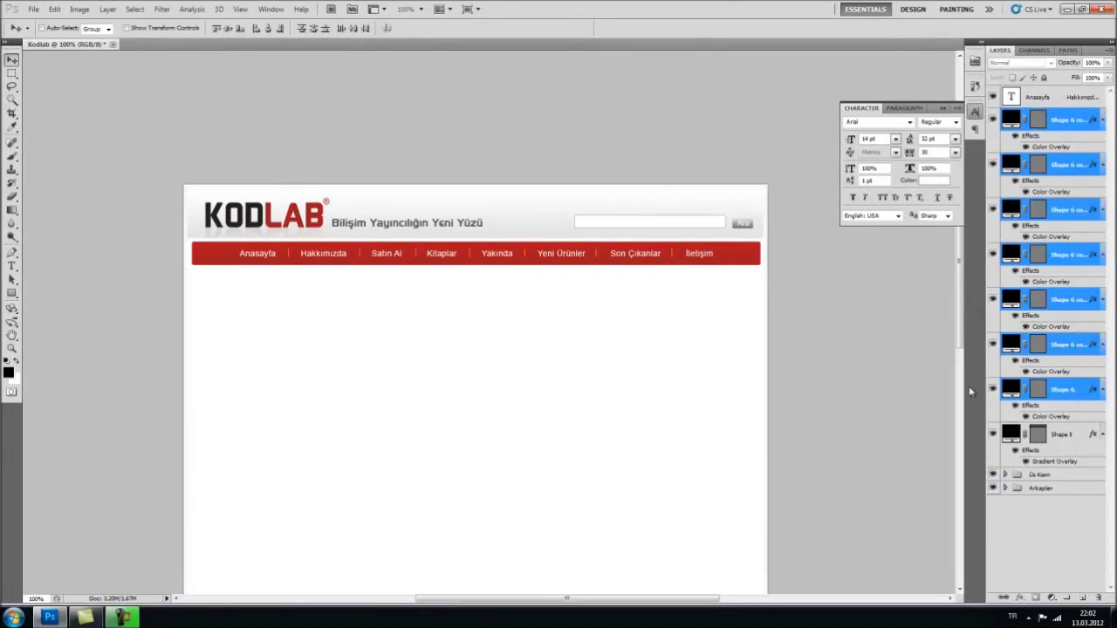
shift+click(1071, 98)
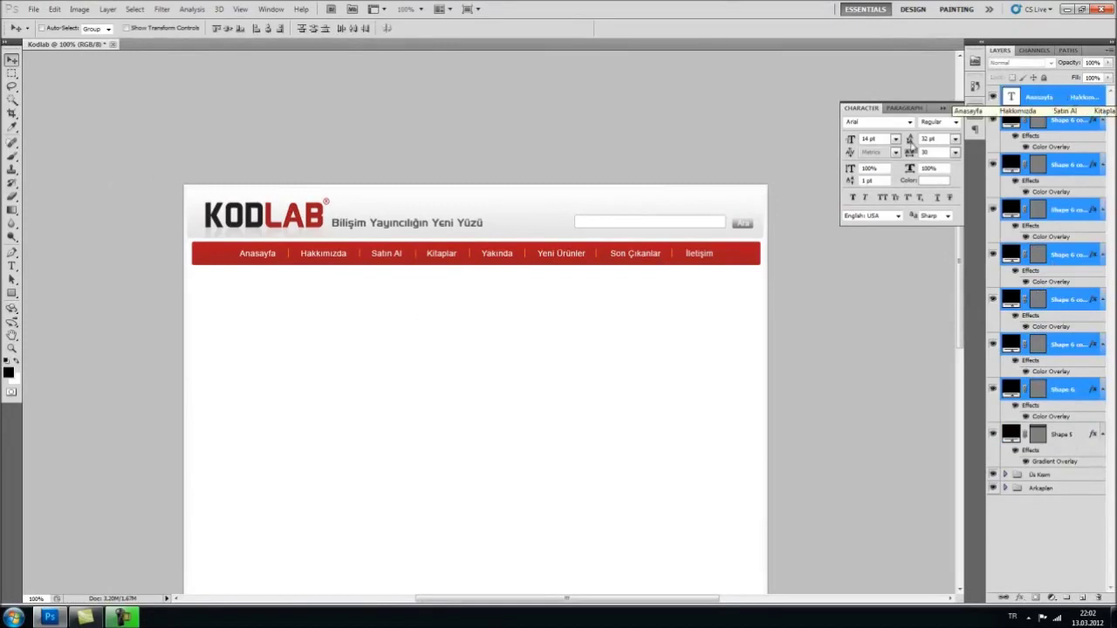
Create a new layer group above the menu text layer and name it Menü.
click(1065, 104)
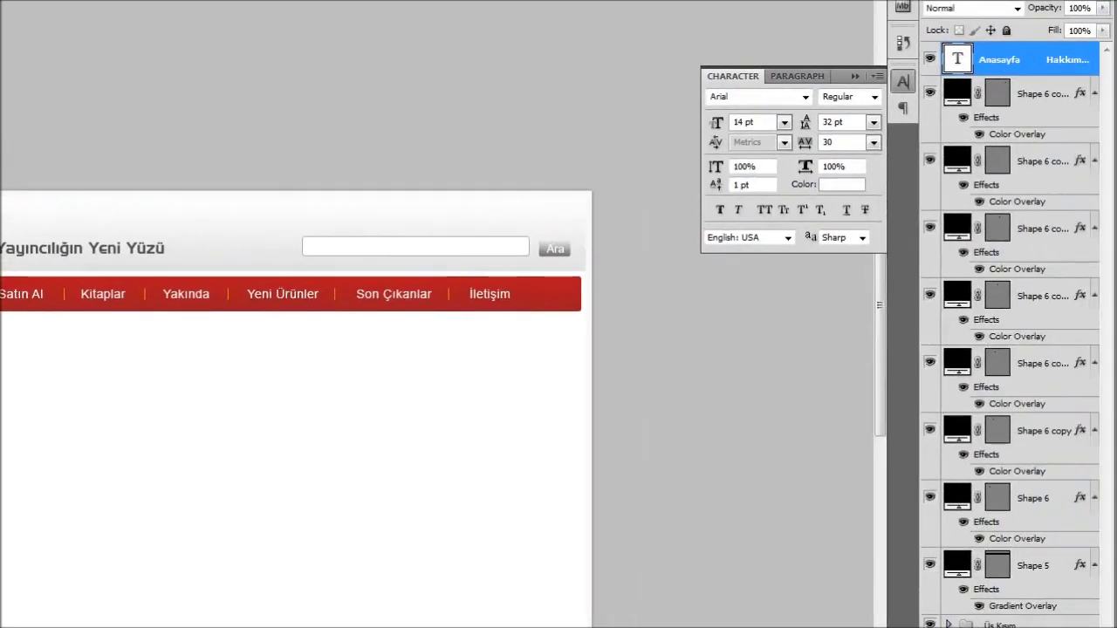
click(1040, 626)
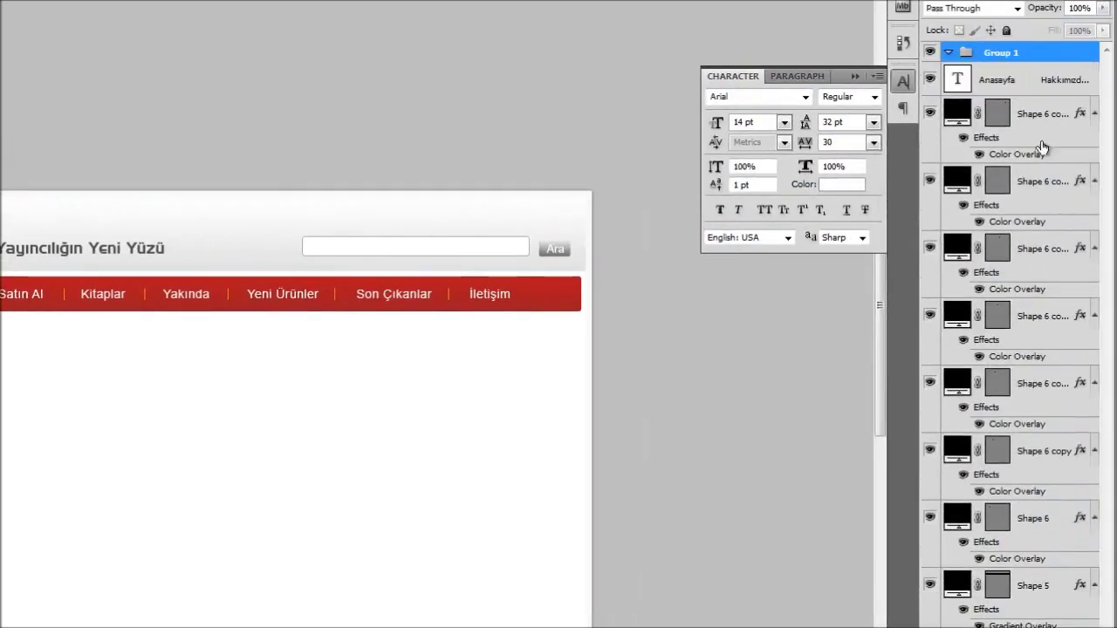
double_click(1007, 56)
text(Menü)
key(Return)
Move the menu text, all separator shapes and the red bar layer into the Menü group, then collapse the group and deselect it.
click(999, 90)
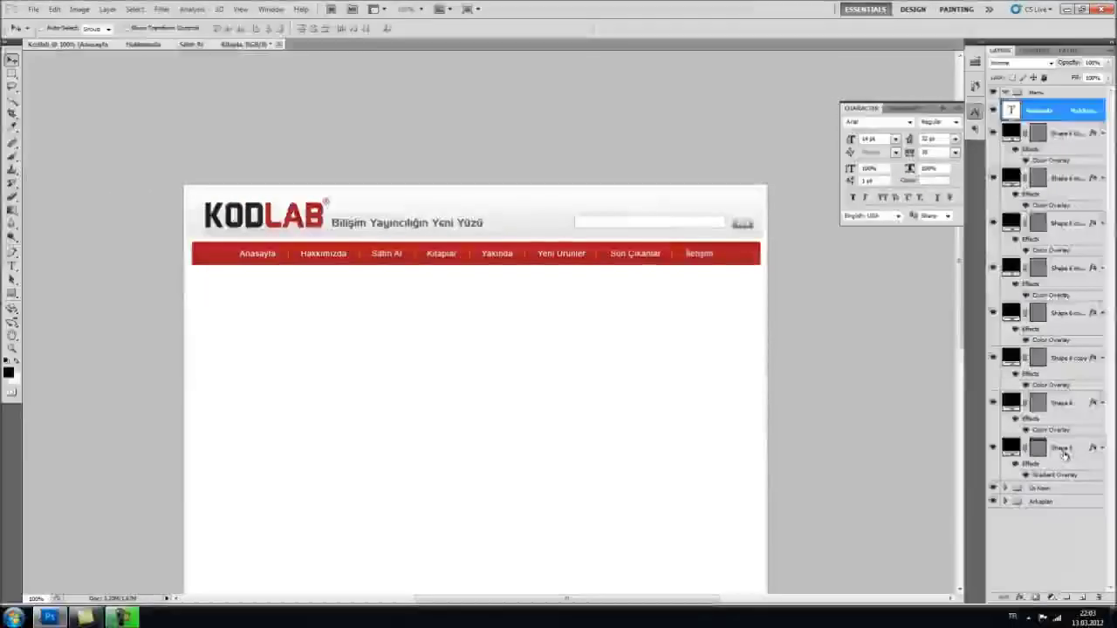
shift+click(1038, 583)
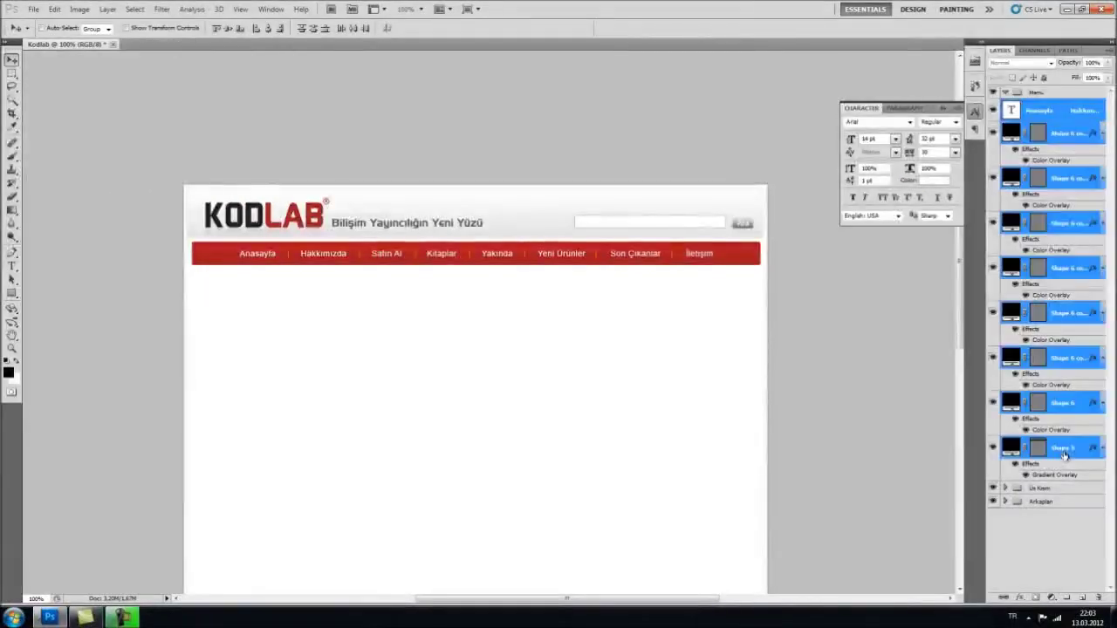
drag(1039, 113, 1039, 96)
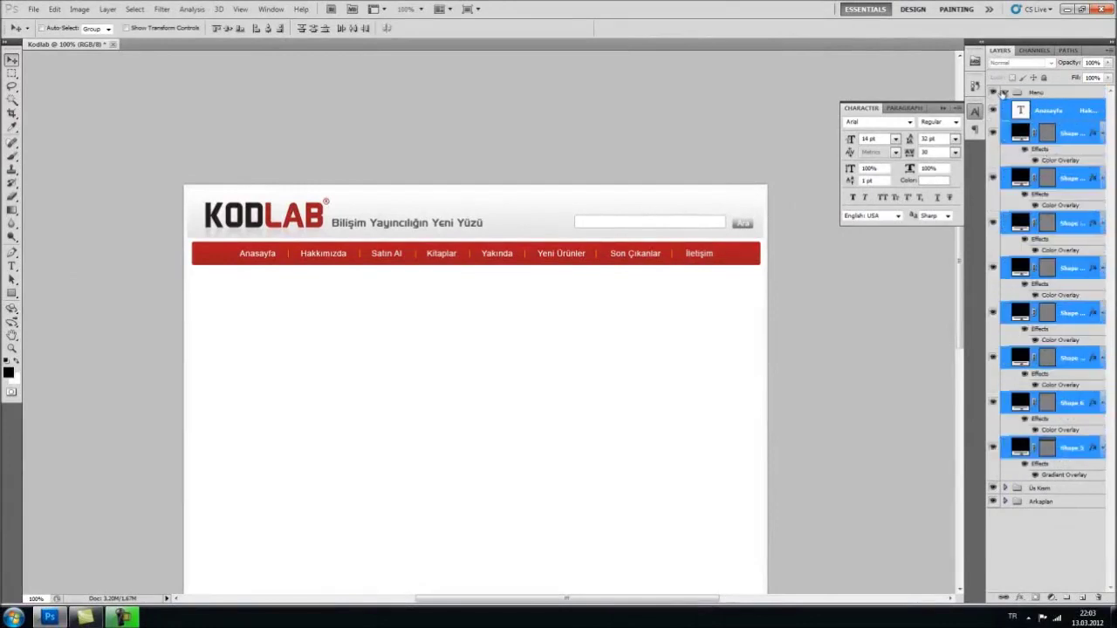
click(994, 92)
click(993, 92)
click(1005, 92)
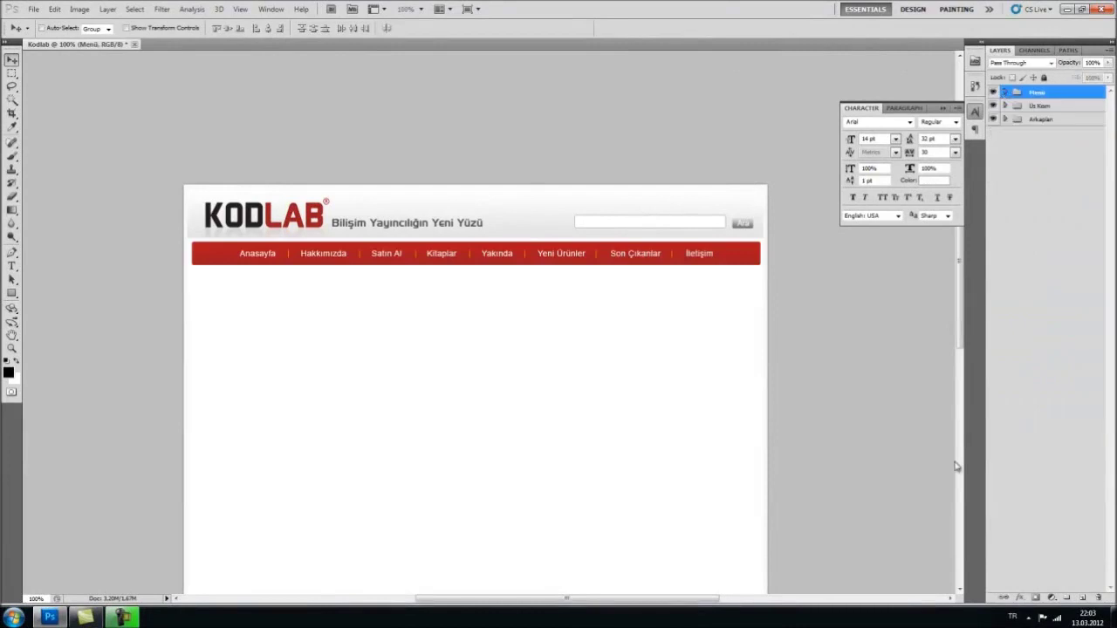
click(1059, 170)
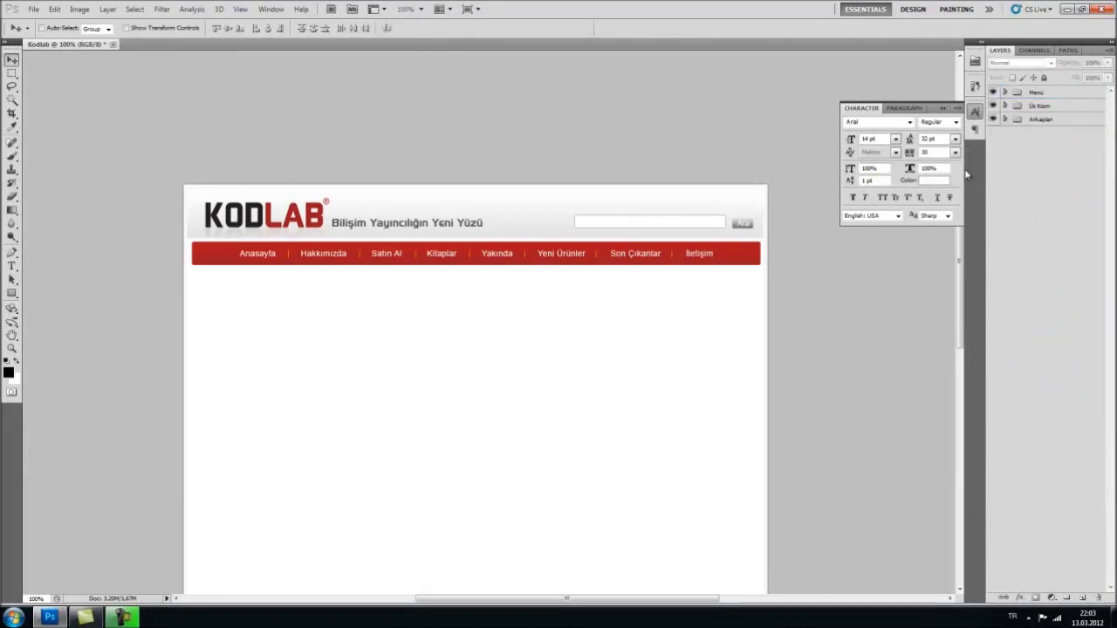